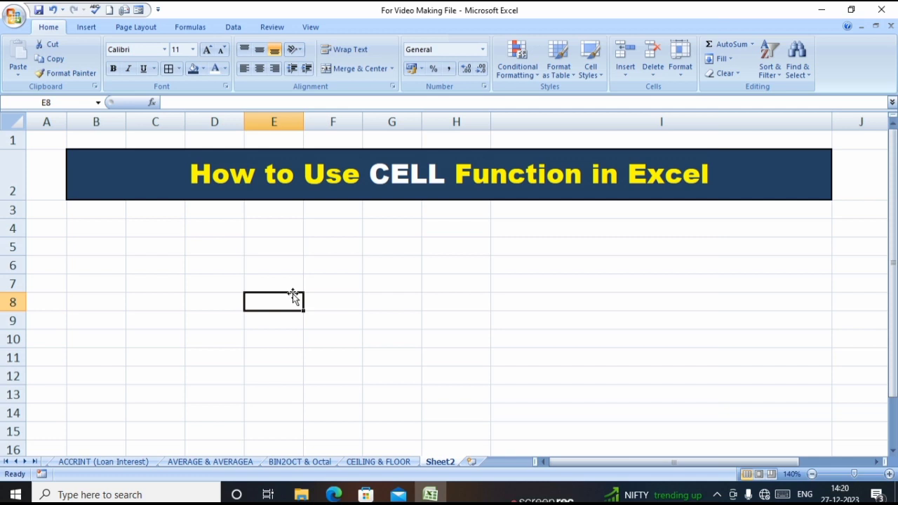
left_click(337, 315)
left_click(246, 290)
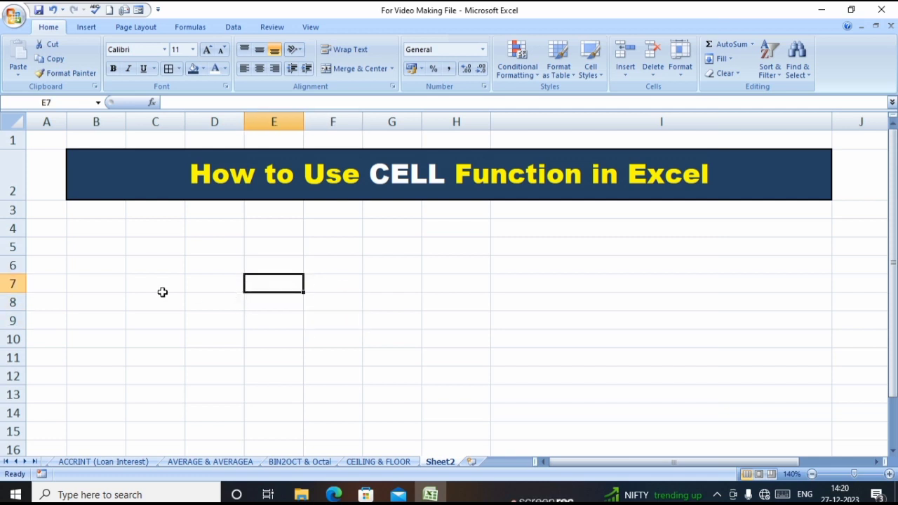
left_click(162, 293)
left_click(257, 335)
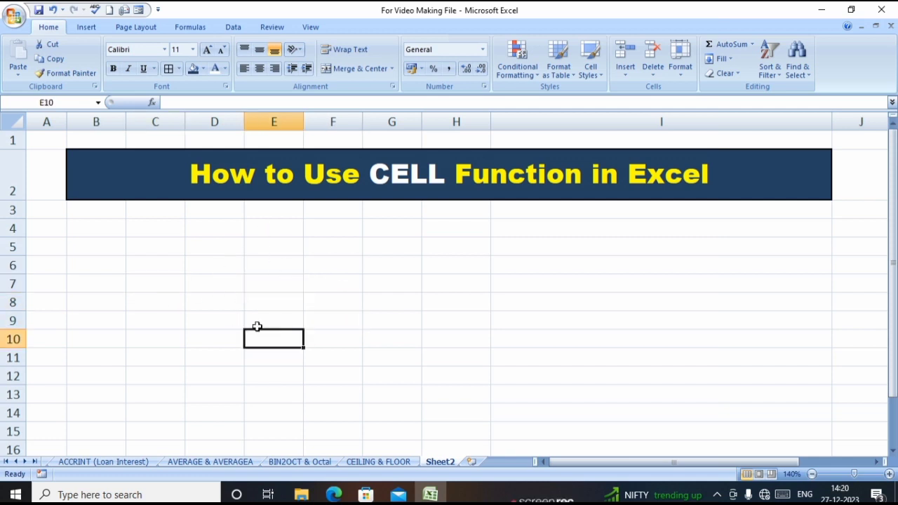
left_click(287, 279)
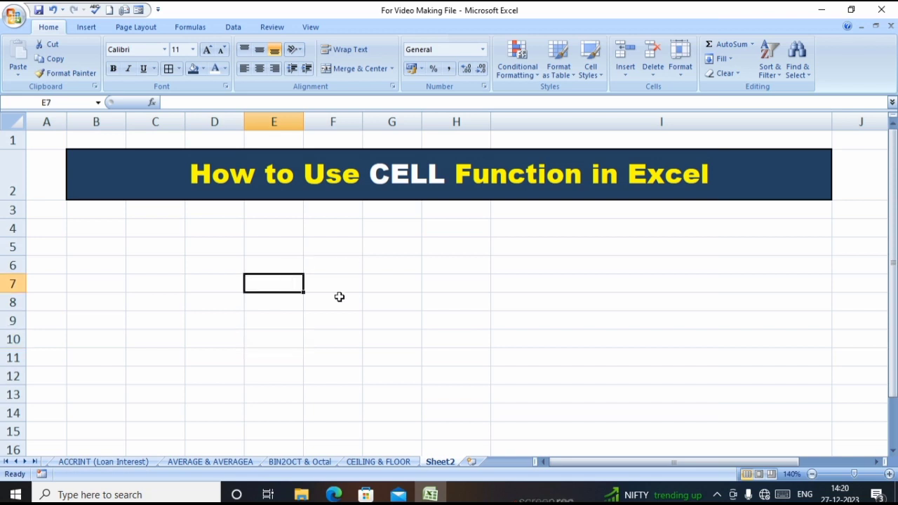
left_click(325, 303)
left_click(271, 290)
left_click(345, 316)
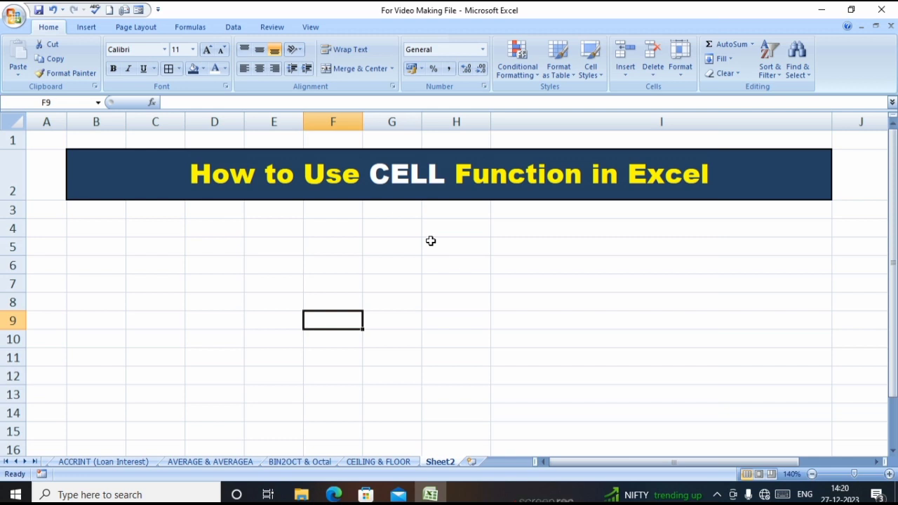
left_click(217, 318)
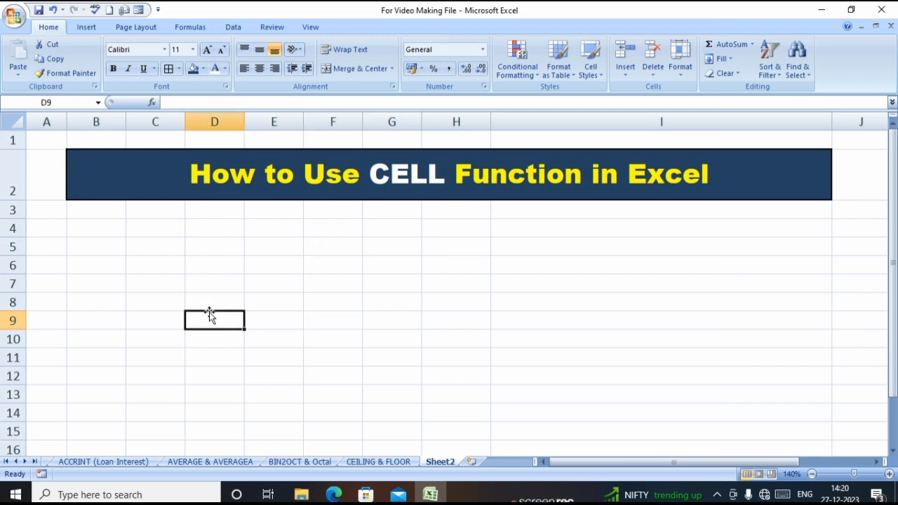
left_click(203, 296)
left_click(103, 295)
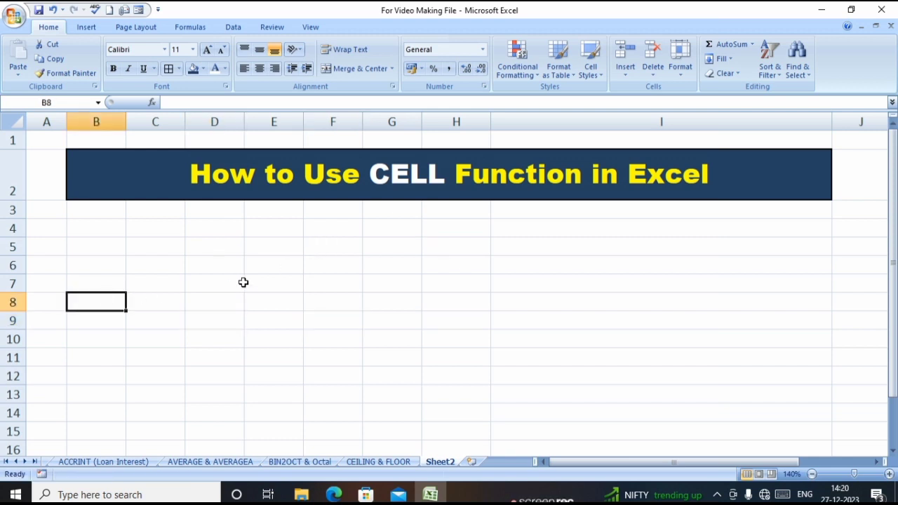
left_click(267, 322)
left_click(266, 305)
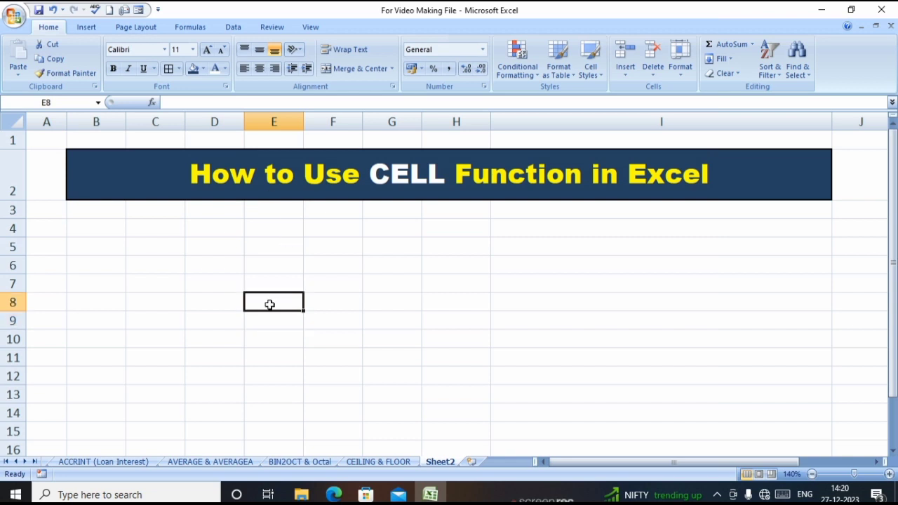
left_click(350, 344)
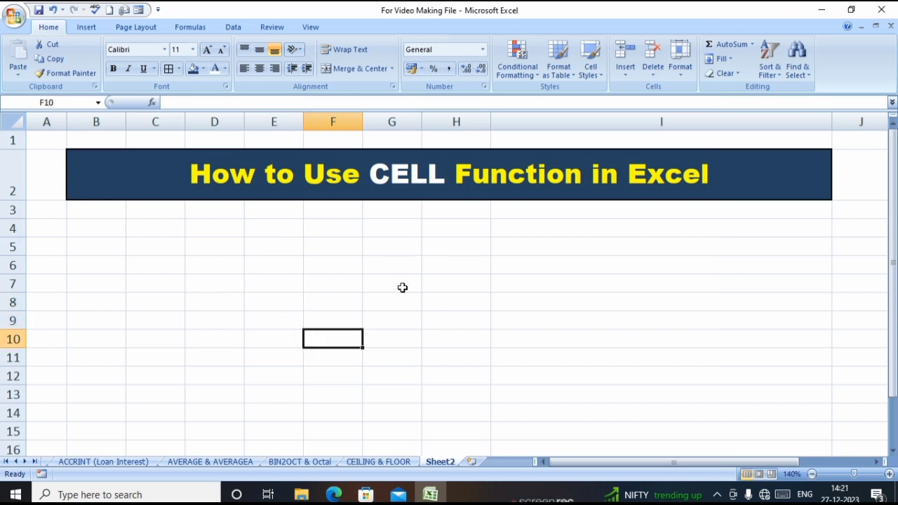
left_click(322, 281)
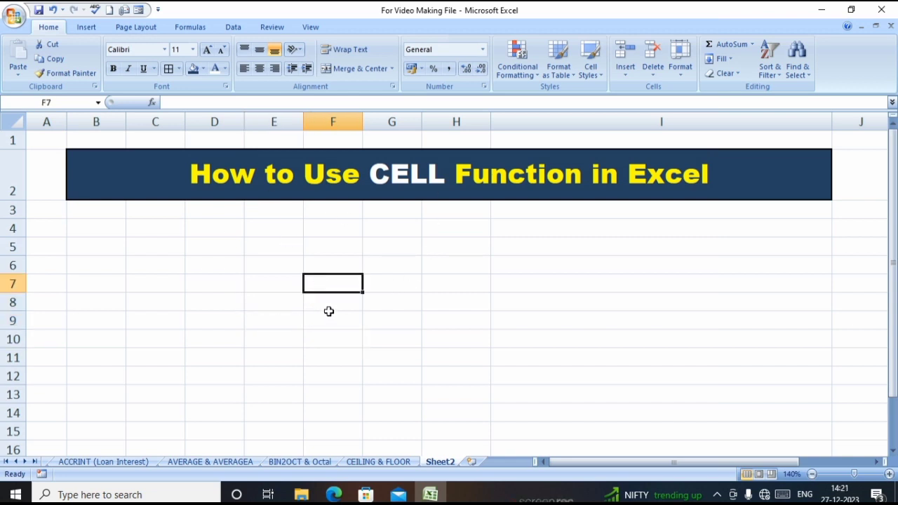
Start a formula in cell F8 using the CELL function, up to its info_type argument
left_click(328, 300)
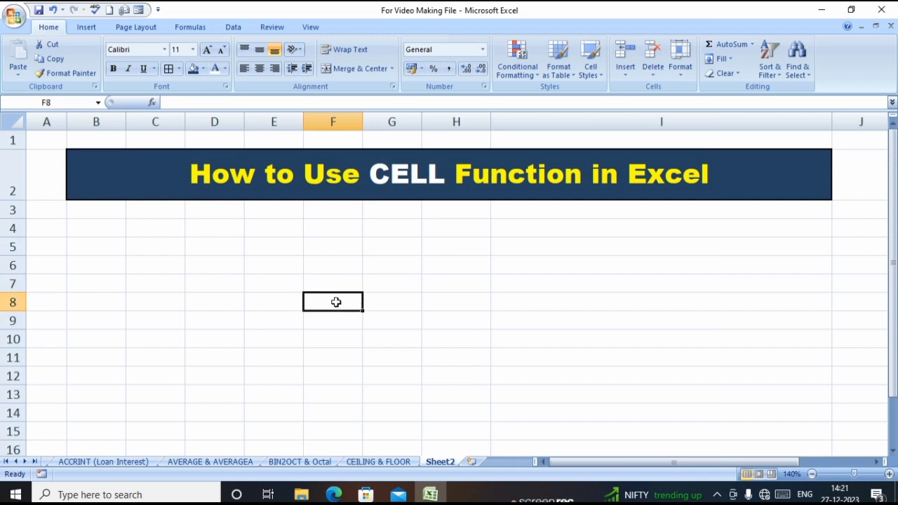
type("=")
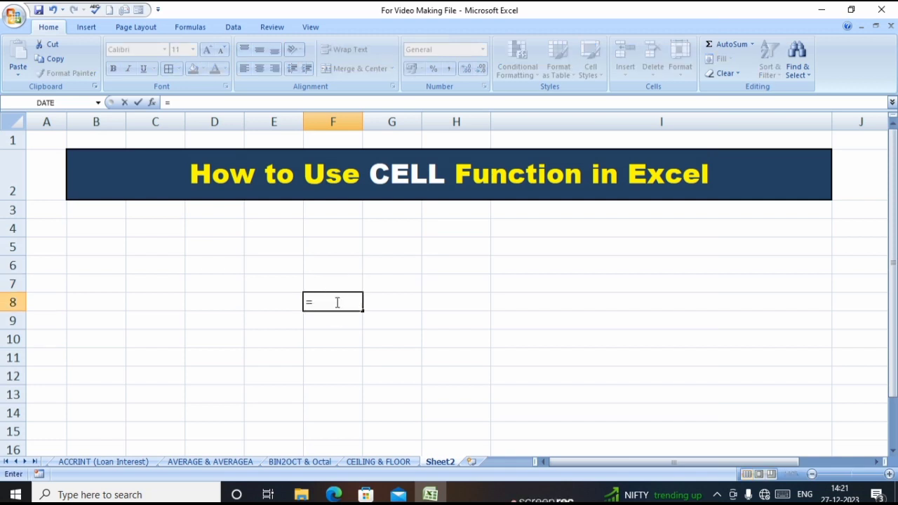
type("cell")
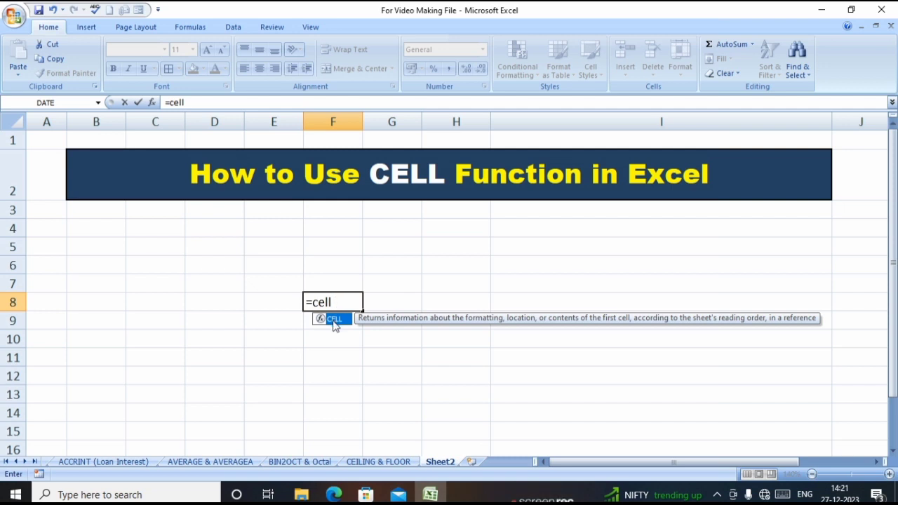
double_click(335, 319)
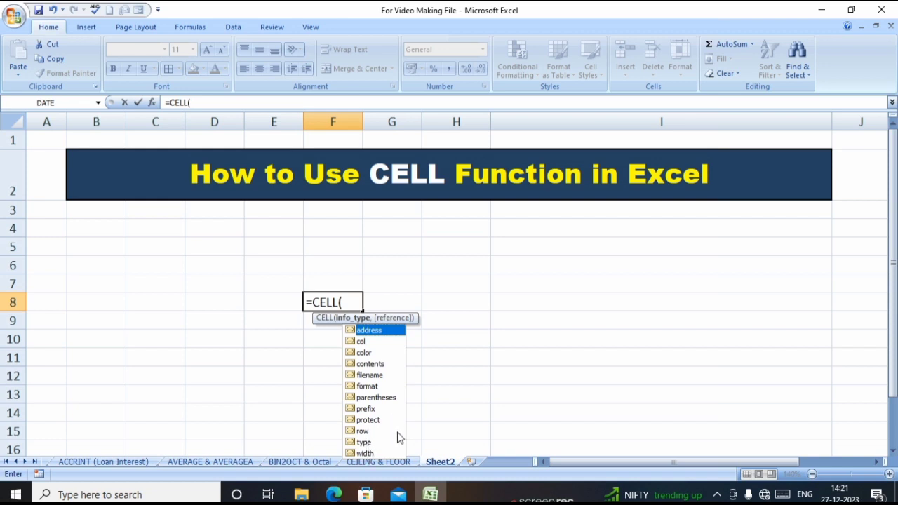
Look through the info_type options offered for the CELL function, from address to width and back
key("Down")
key("Down")
key("Down")
key("Down")
key("Down")
key("Down")
key("Down")
key("Down")
key("Down")
key("Down")
key("Down")
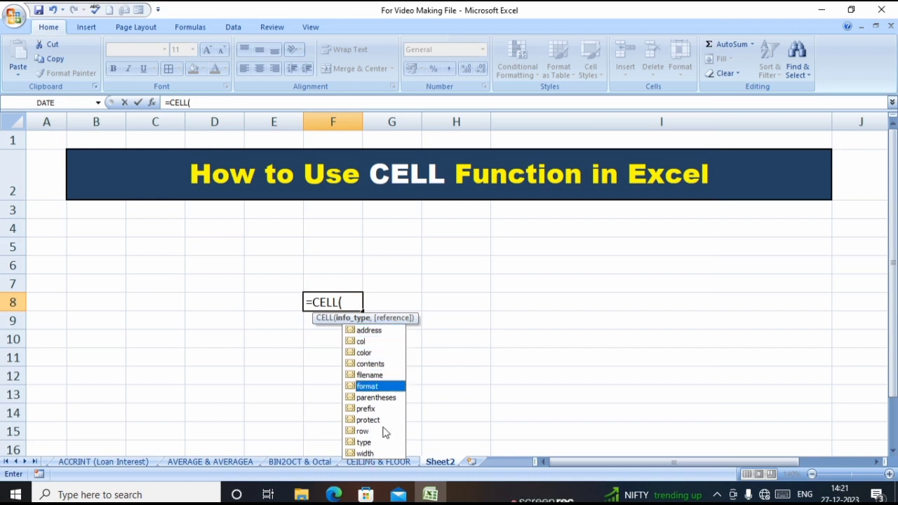
key("Up")
key("Up")
key("Up")
key("Up")
key("Up")
key("Up")
key("Up")
key("Up")
key("Up")
key("Up")
key("Up")
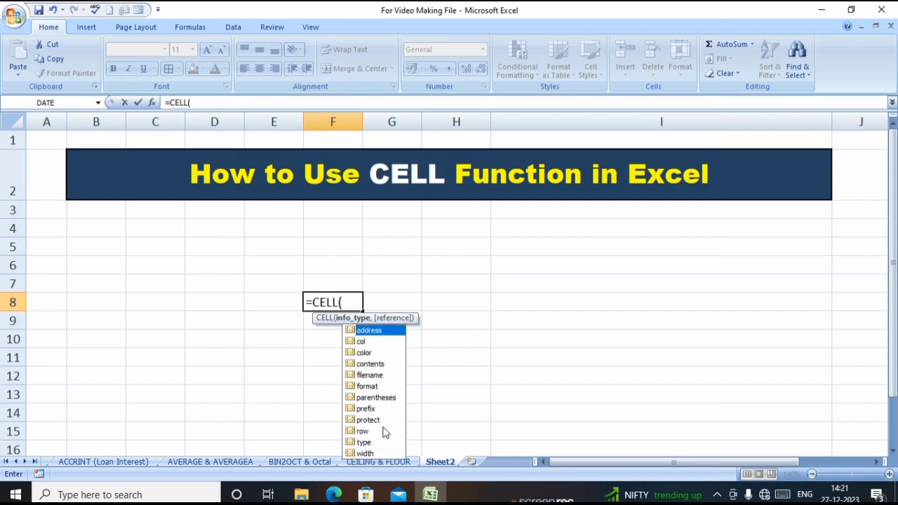
Complete the formula in cell F8 as =CELL("address") and select the cell to check it
double_click(360, 331)
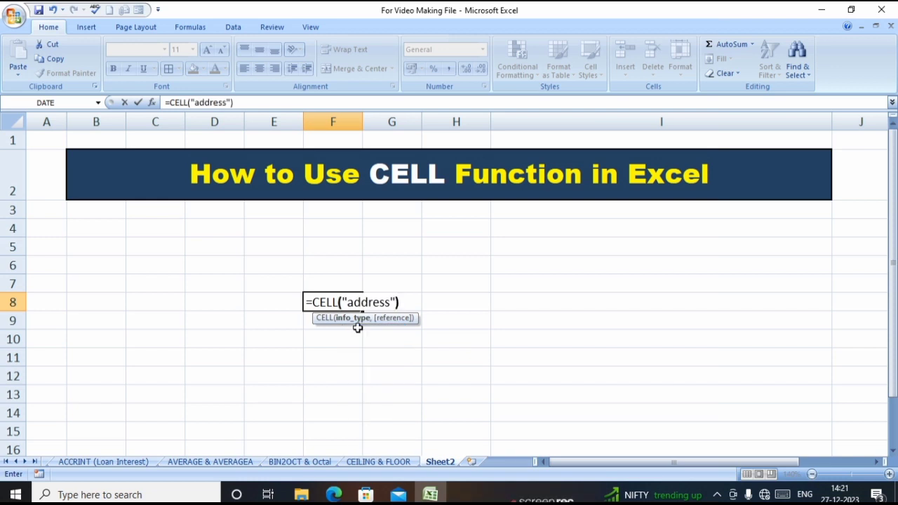
type(")")
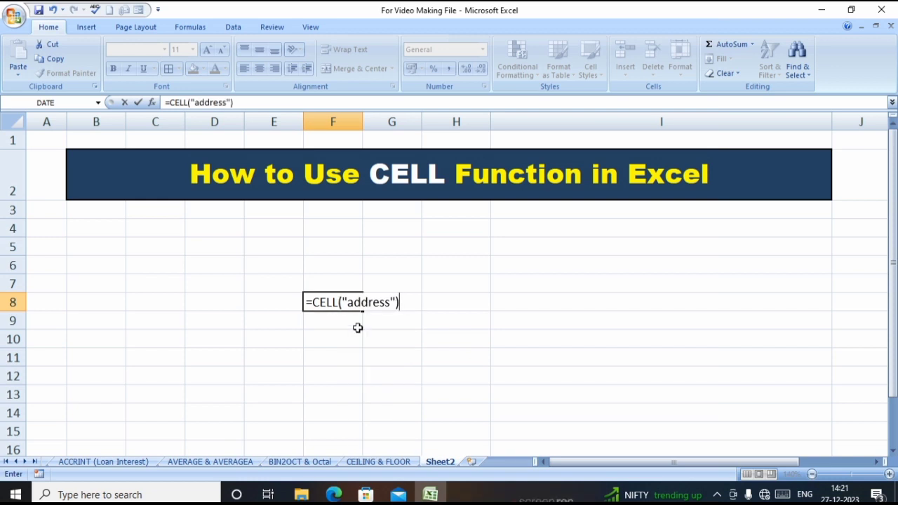
key("Return")
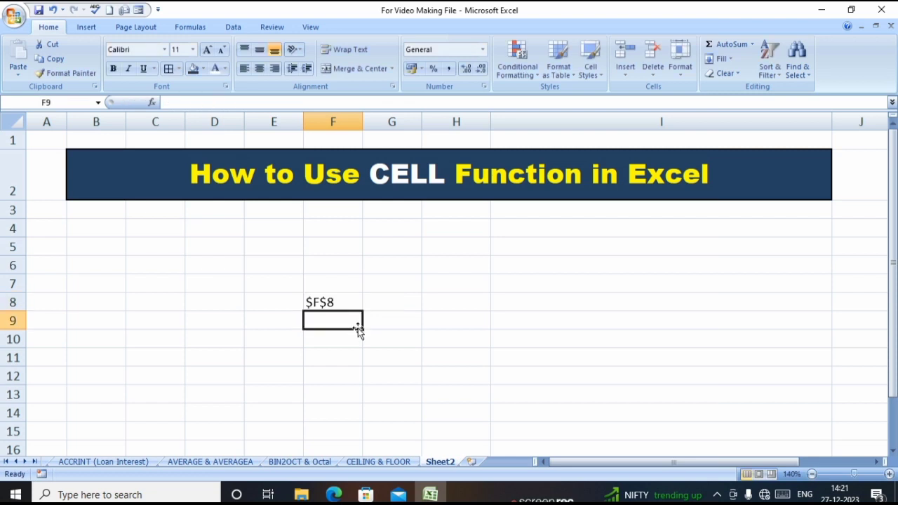
left_click(334, 304)
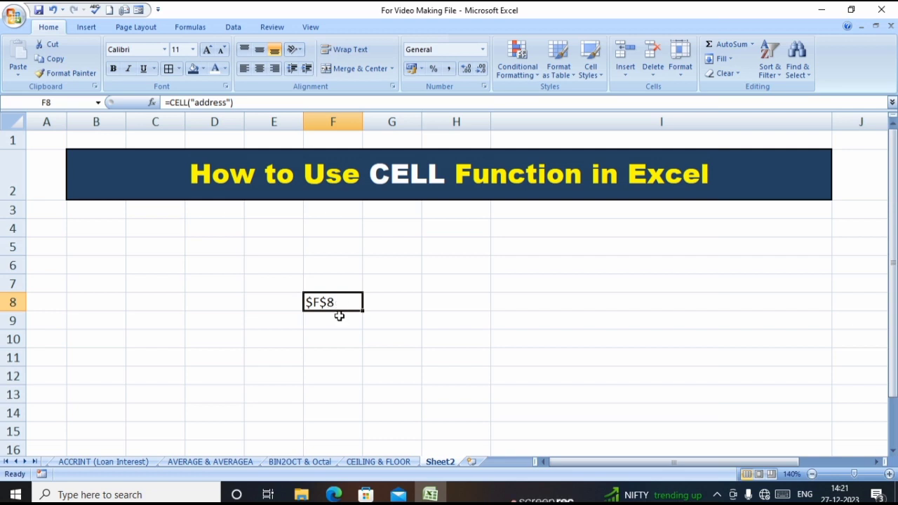
Enter the formula =CELL("address",G8) in cell F10, with G8 as the reference
left_click(324, 361)
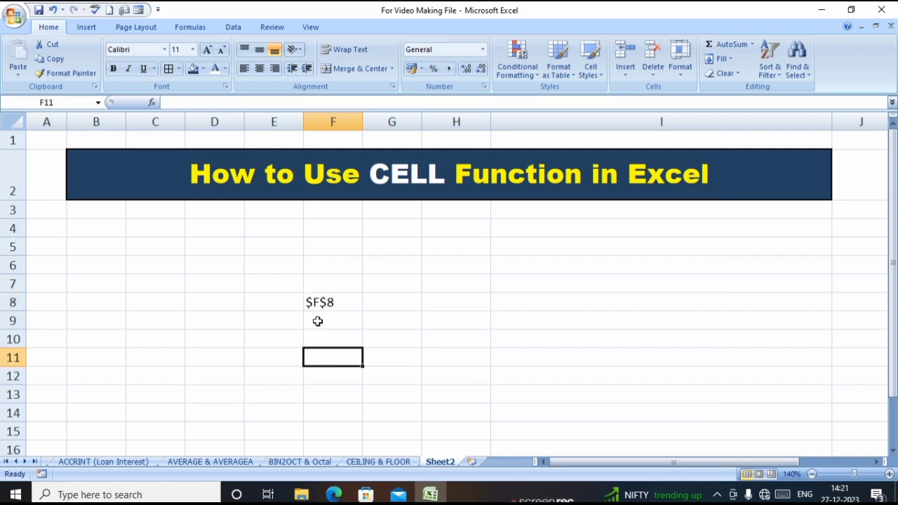
left_click(321, 333)
type("=cell")
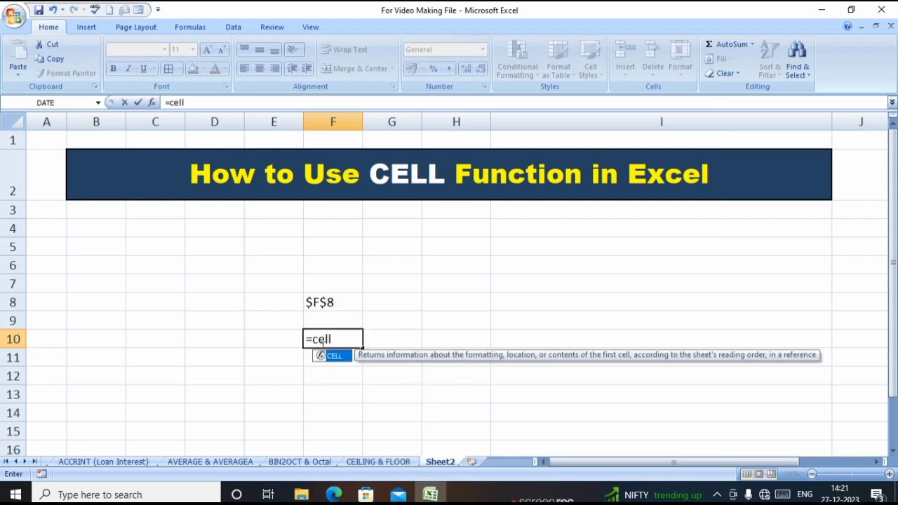
double_click(334, 356)
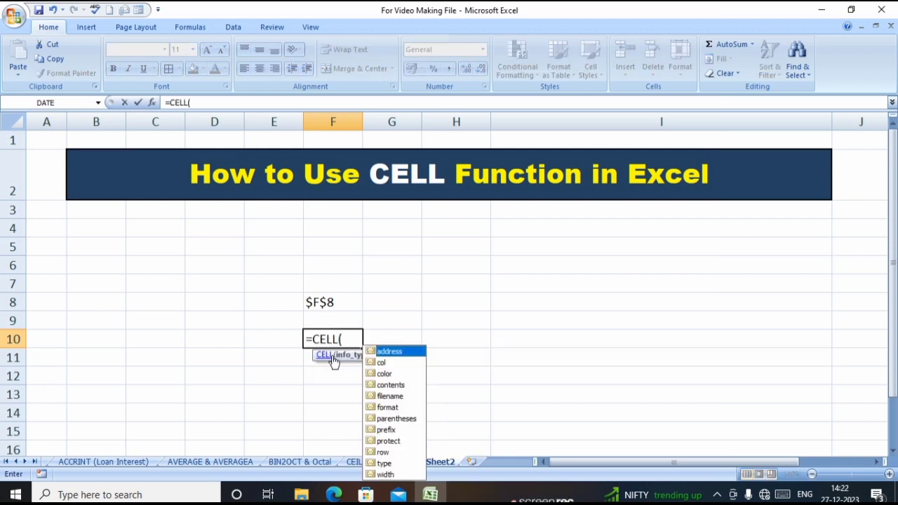
double_click(382, 353)
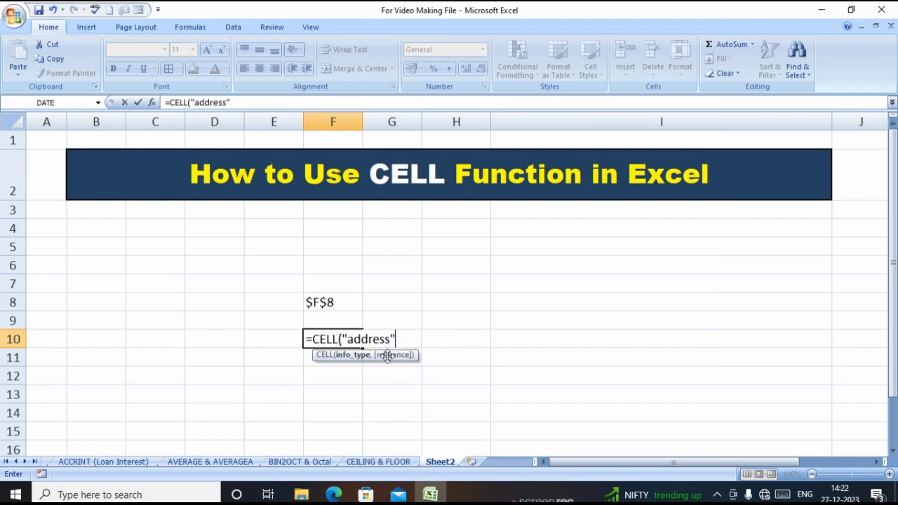
type(",")
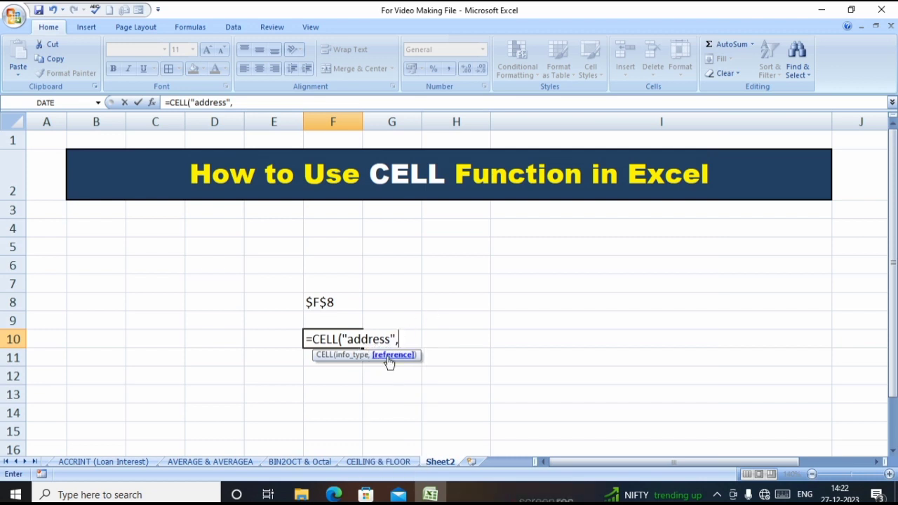
left_click(401, 302)
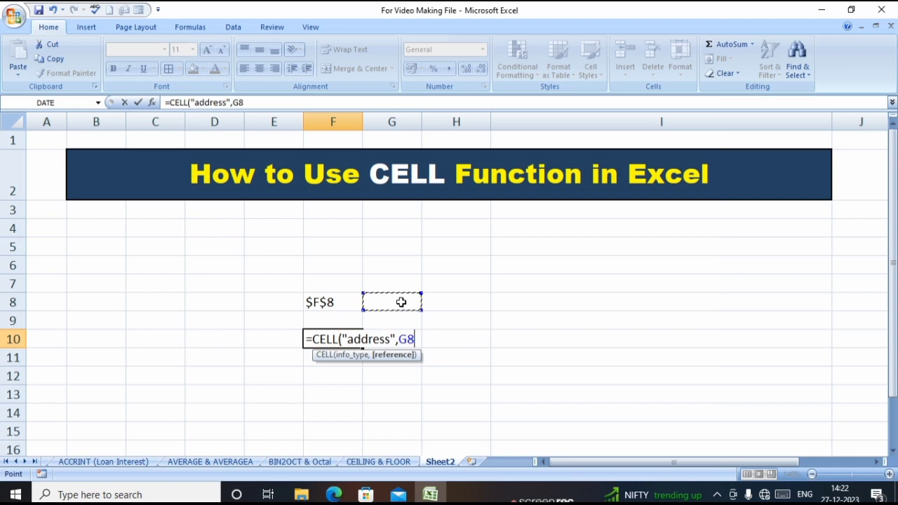
type(")")
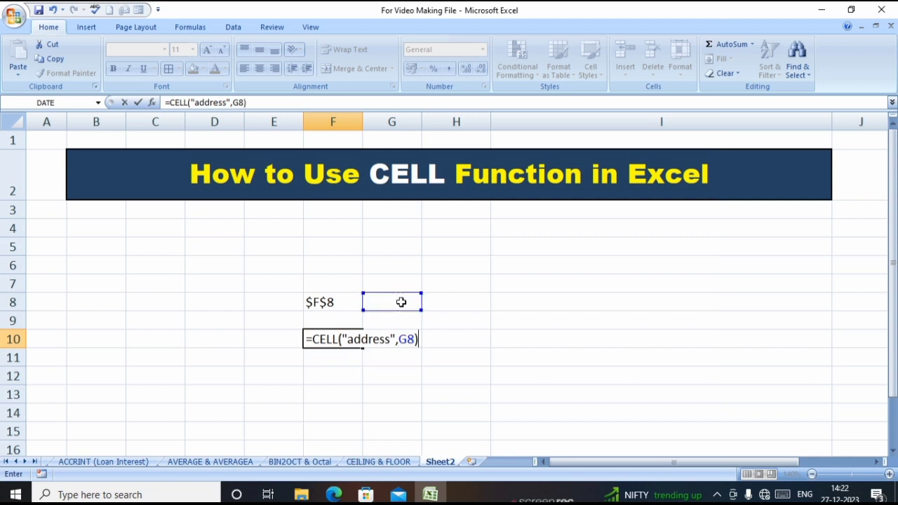
key("Return")
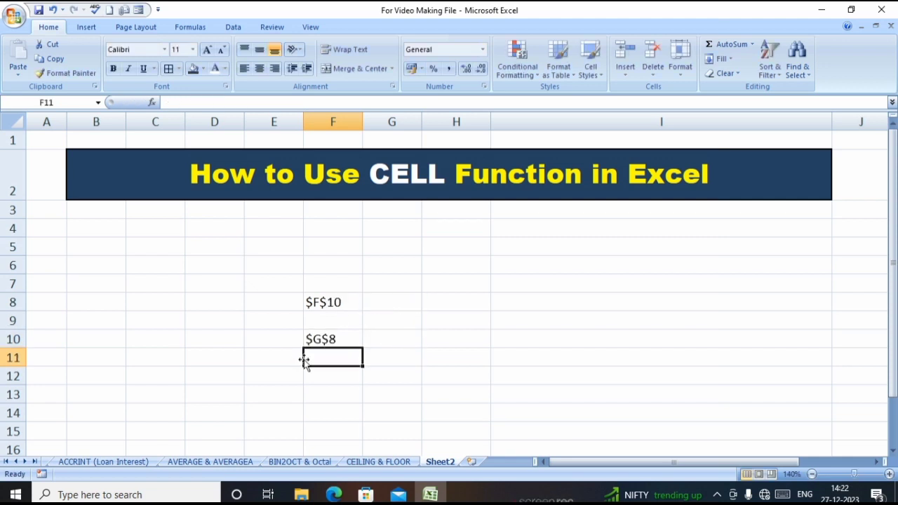
Examine the address formula in cell F10, comparing its result with the column and row headings and the referenced cell
left_click(319, 342)
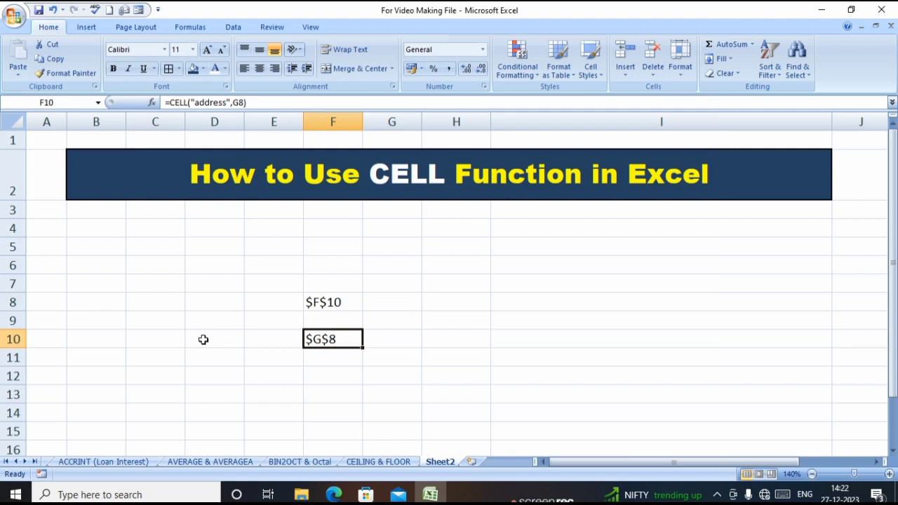
left_click(404, 123)
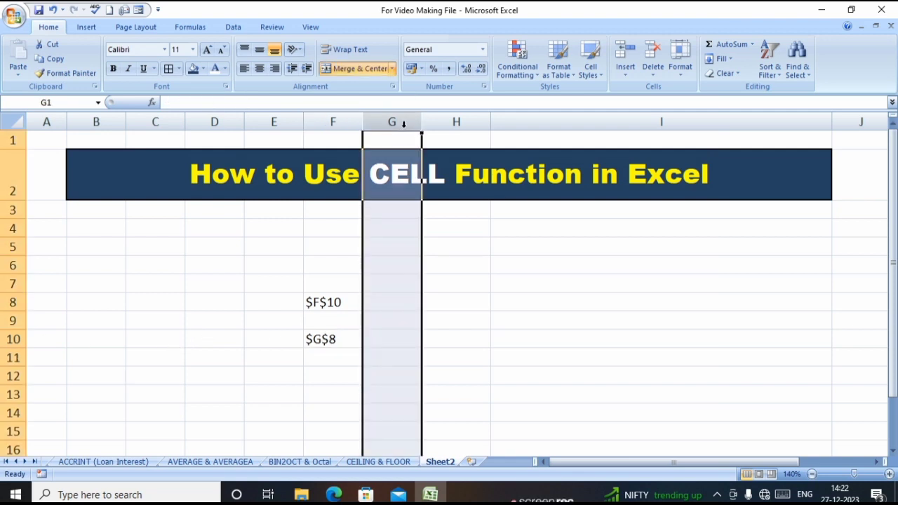
left_click(21, 339)
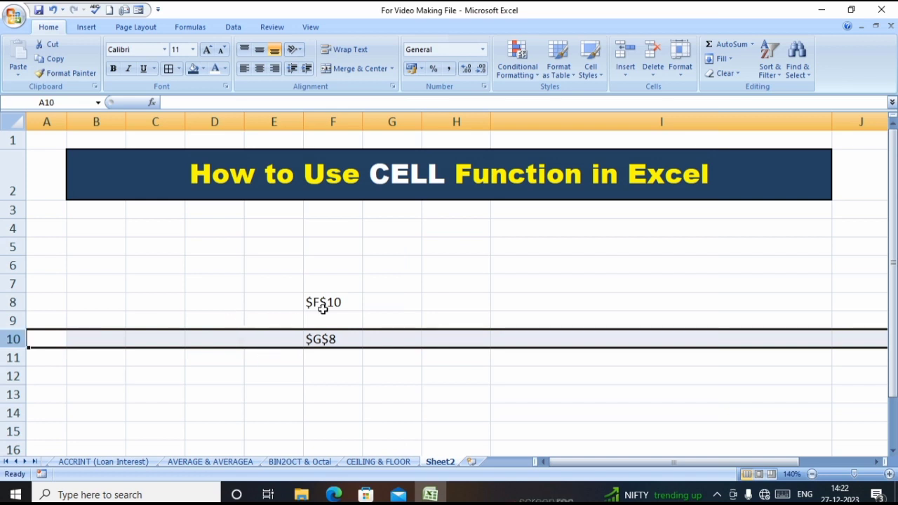
left_click(327, 337)
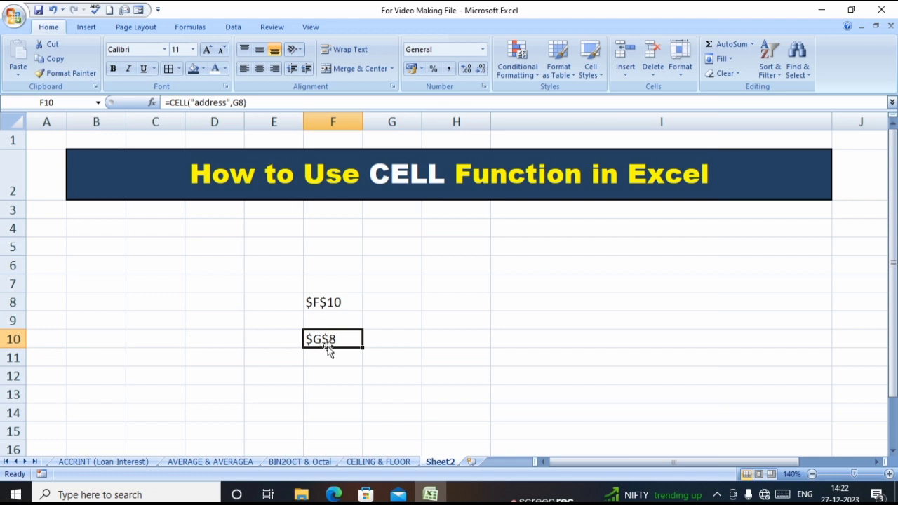
double_click(335, 341)
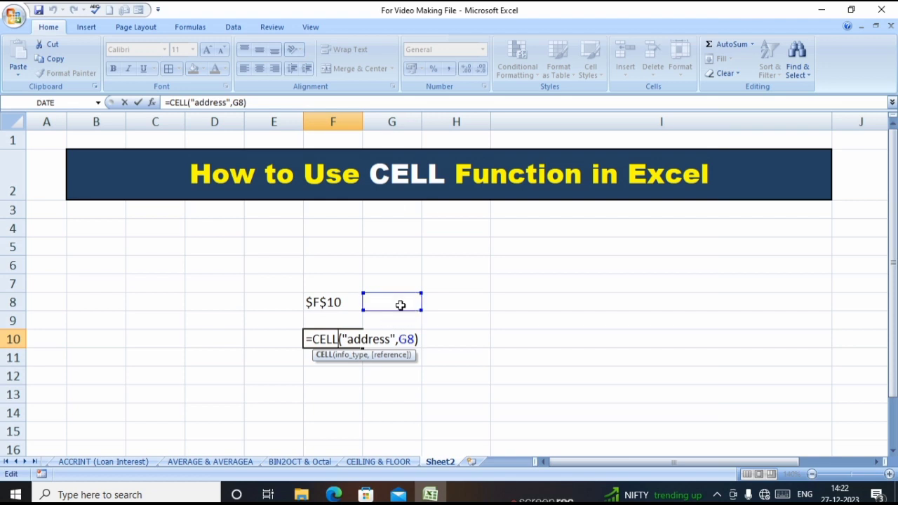
key("Return")
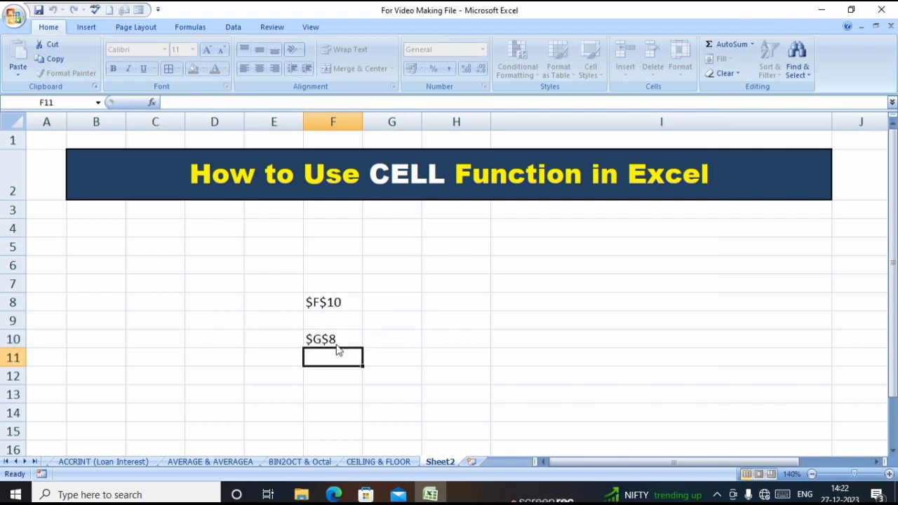
Clear the address formula from cell F10
left_click(328, 338)
key("Delete")
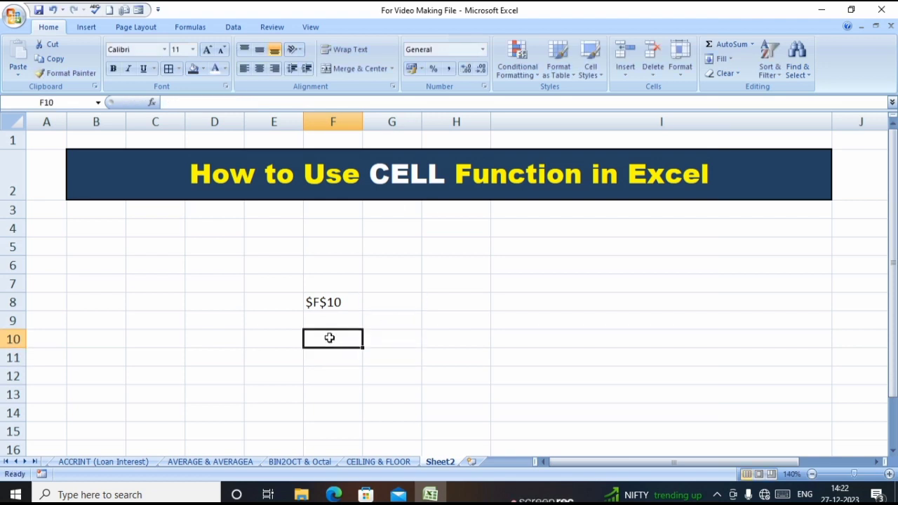
key("Up")
key("Up")
key("Down")
key("Down")
Enter the formula =CELL("col") in cell F10, without a reference
type("=cel")
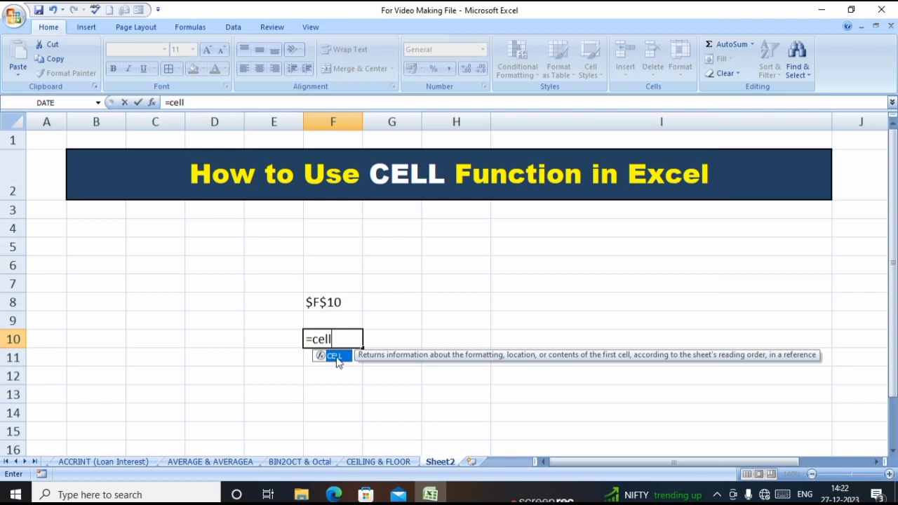
type("l")
double_click(335, 357)
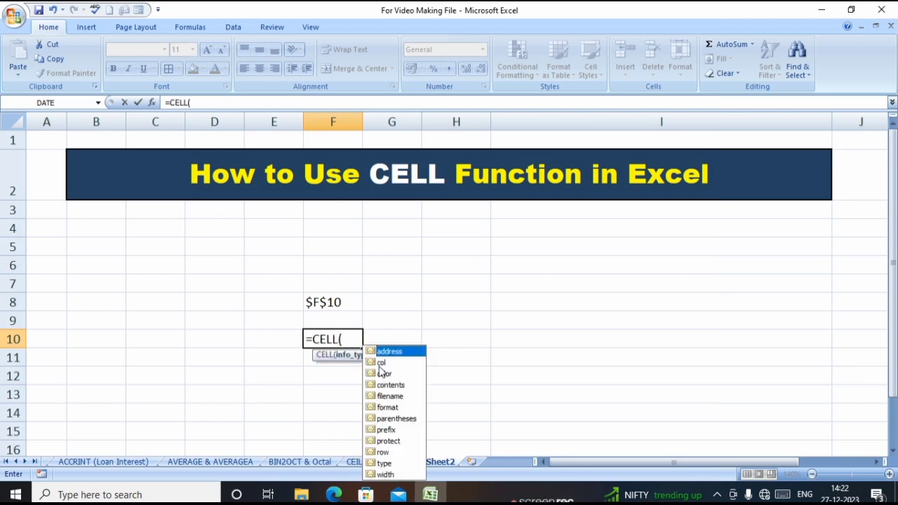
left_click(383, 364)
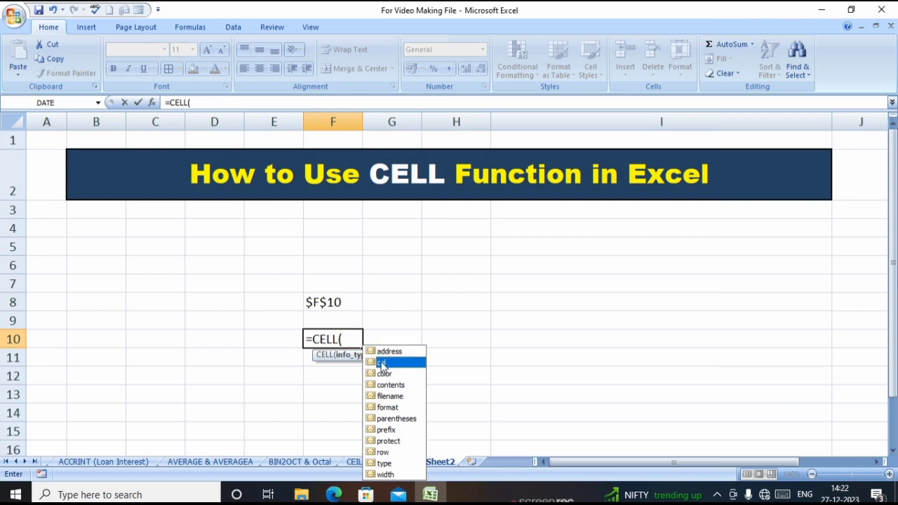
double_click(382, 364)
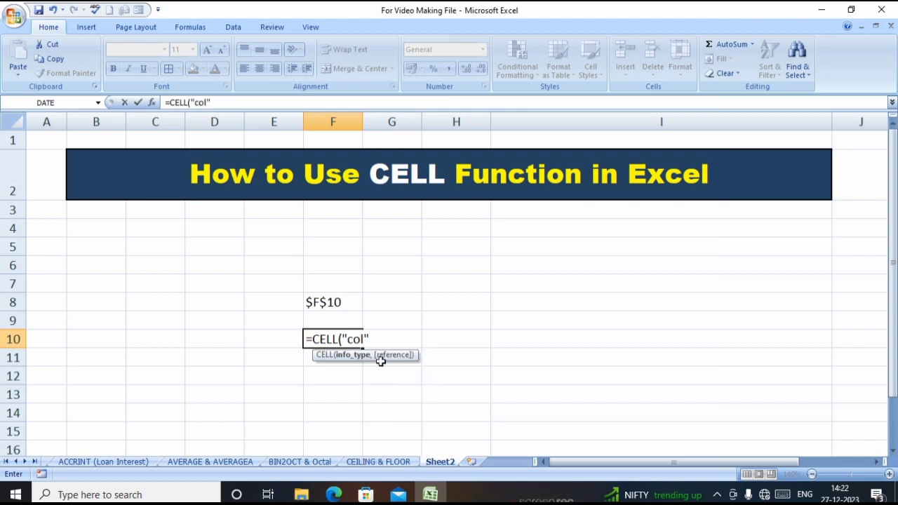
type(")")
key("Return")
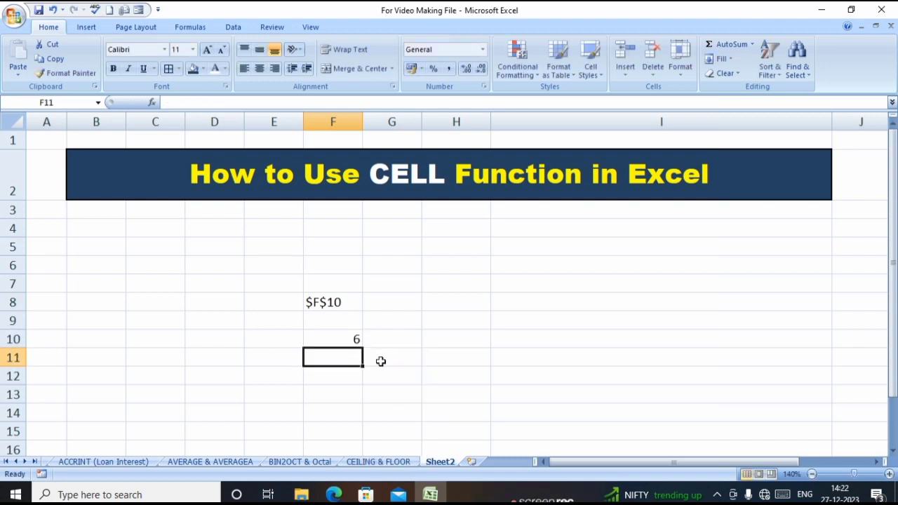
Check the column number formula in cell F10 by counting the columns along row 10 from F back to A
left_click(331, 339)
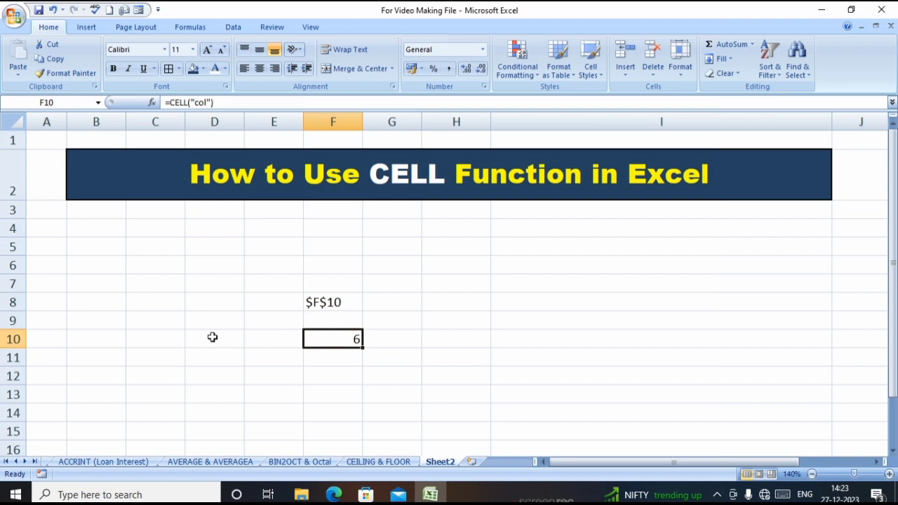
left_click(265, 341)
left_click(215, 341)
left_click(151, 341)
left_click(91, 341)
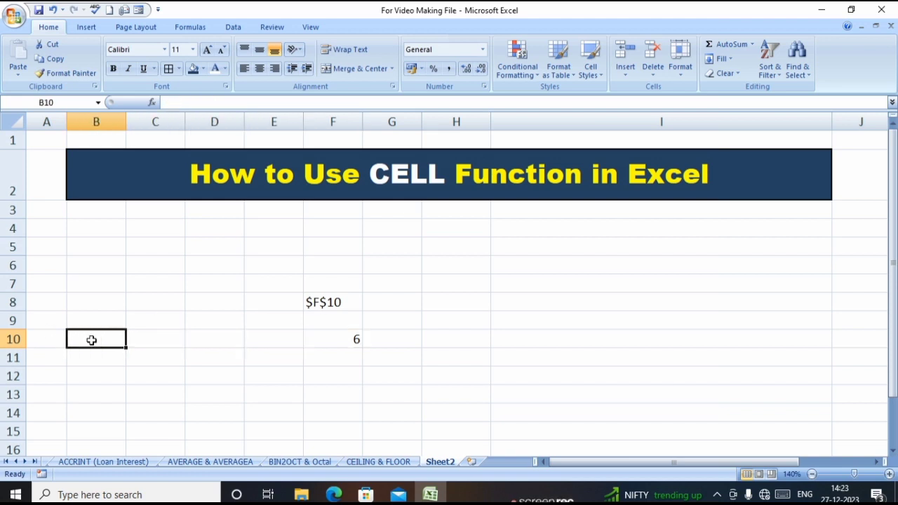
left_click(56, 338)
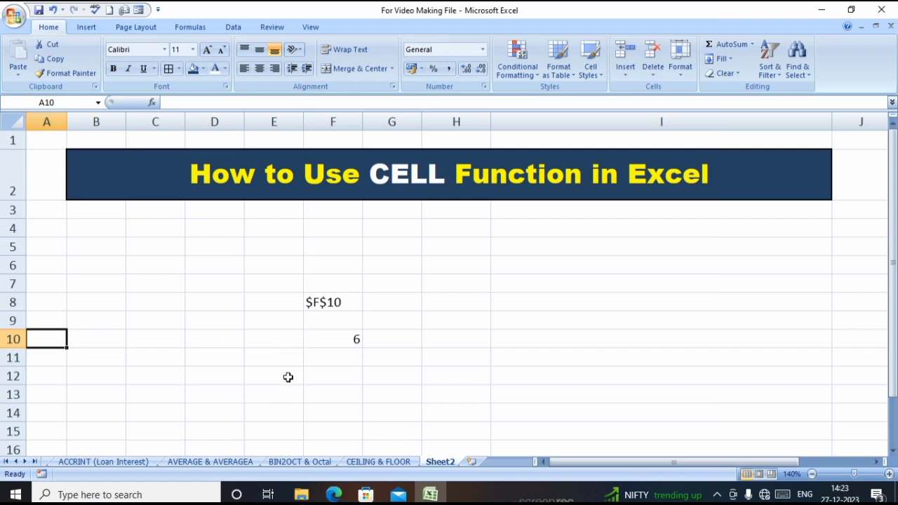
left_click(352, 338)
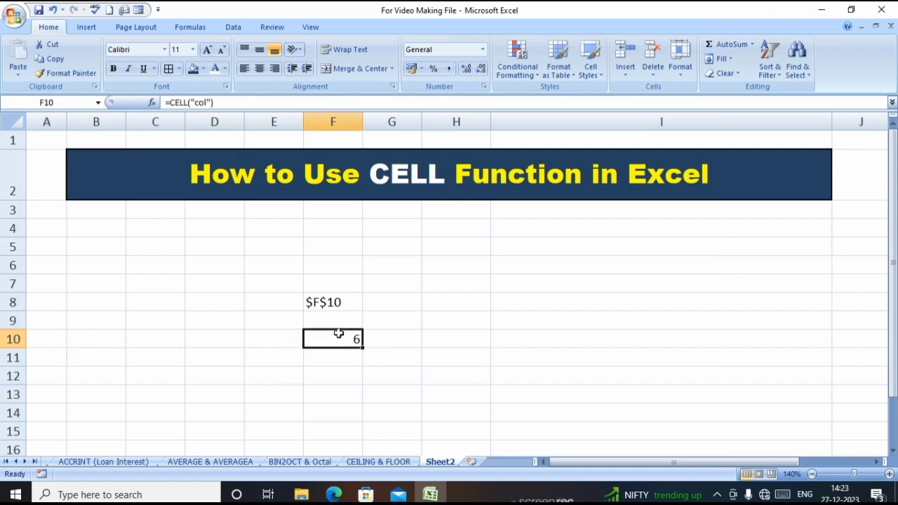
type("=")
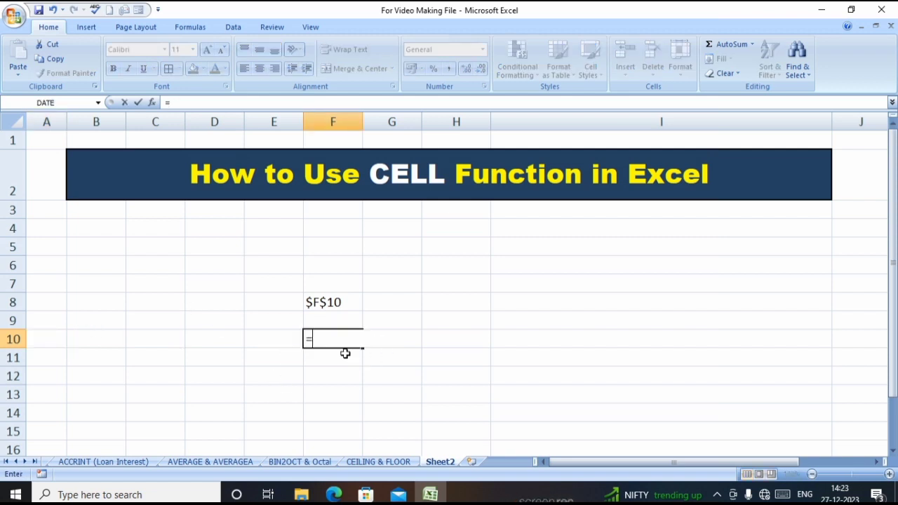
type("cell")
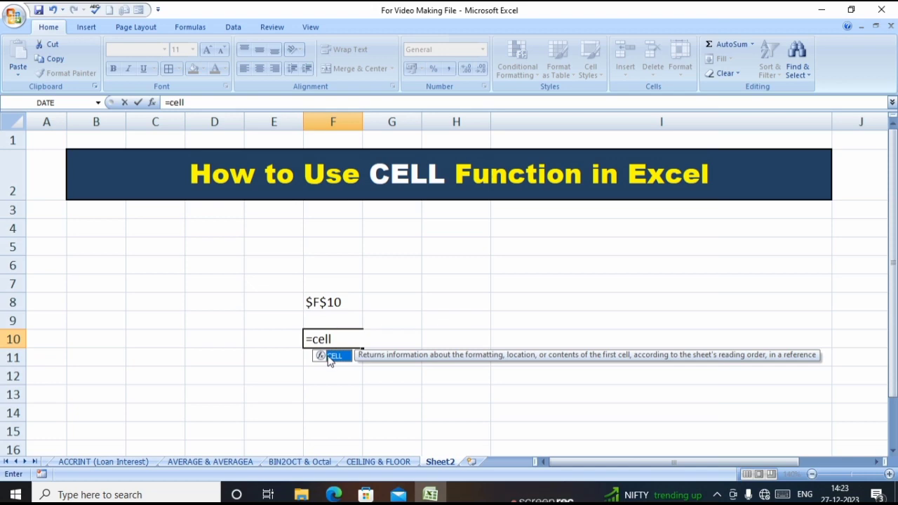
double_click(330, 358)
left_click(327, 355)
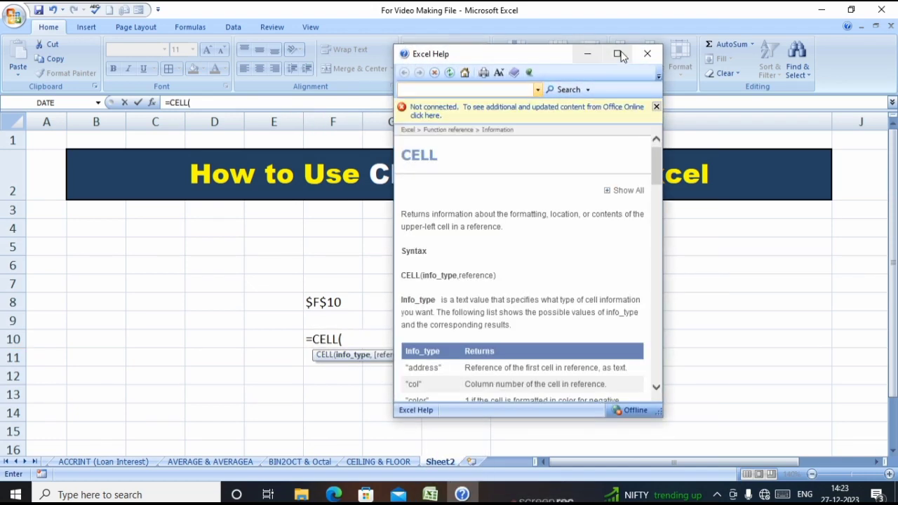
left_click(647, 53)
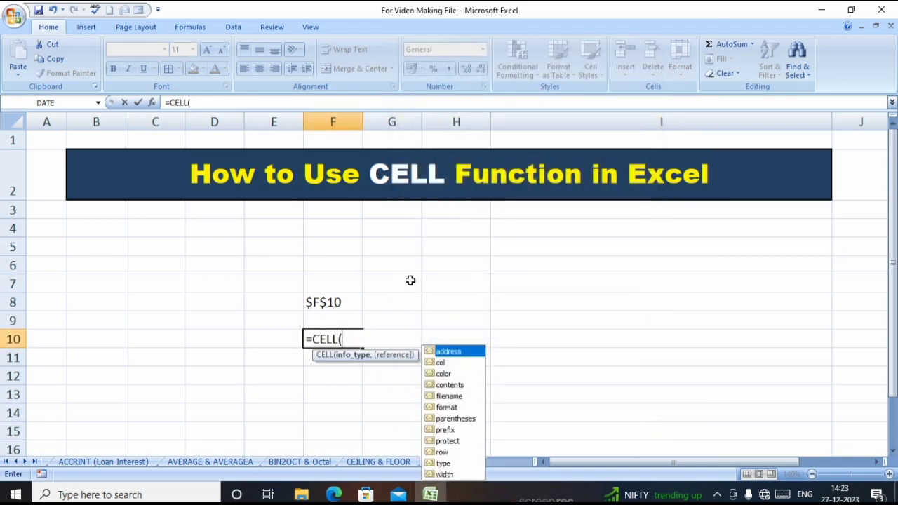
key("shift+Left")
key("shift+Left")
key("shift+Left")
key("Return")
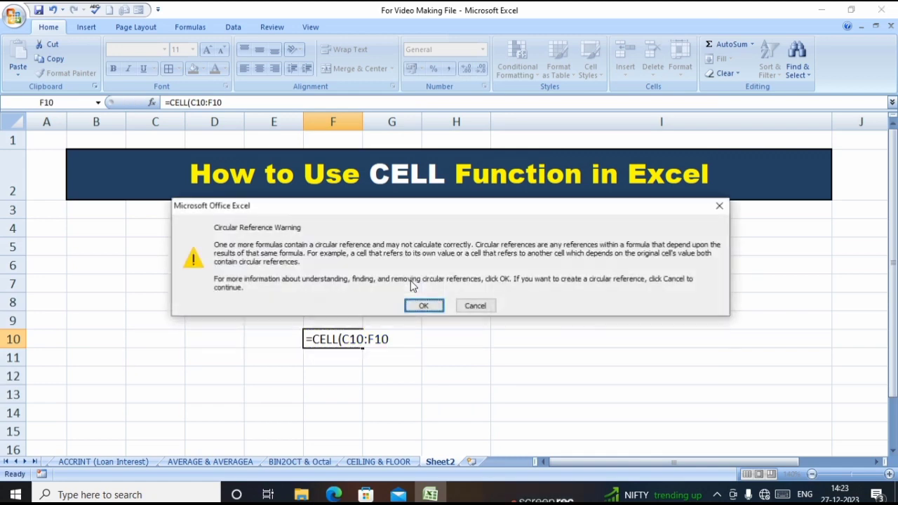
key("Return")
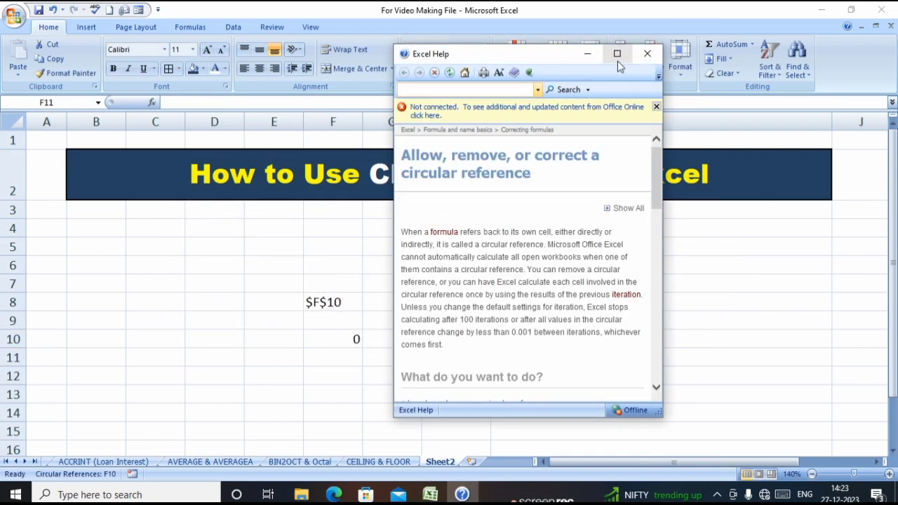
left_click(646, 54)
Replace the content of cell F10 with the formula =CELL("filename") and select the cell to check it
left_click(350, 342)
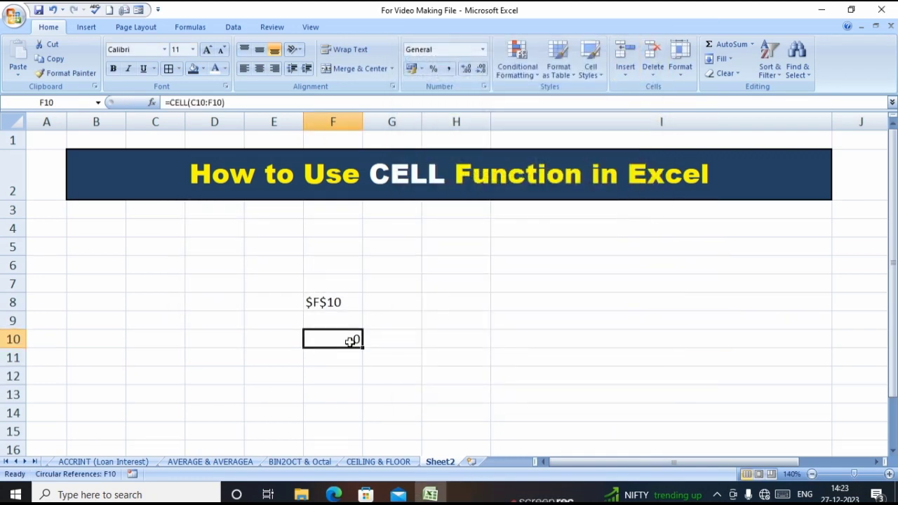
type("=cell")
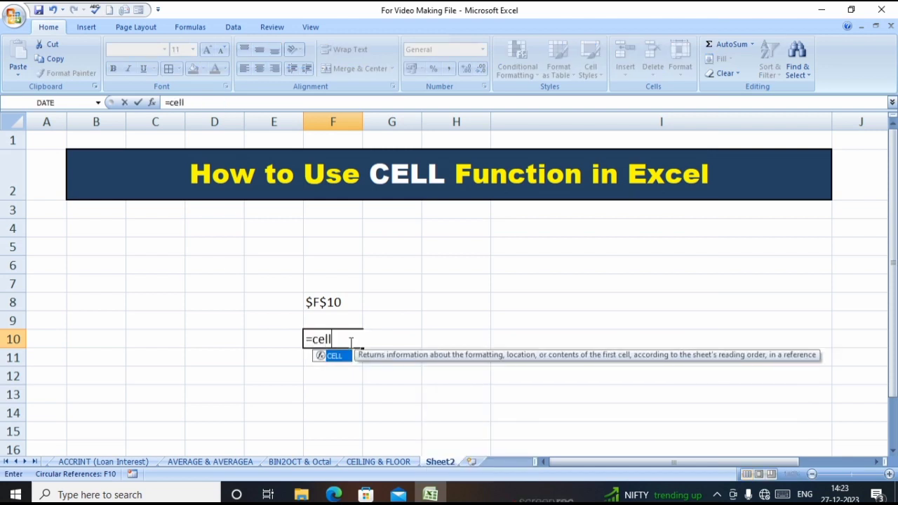
double_click(335, 357)
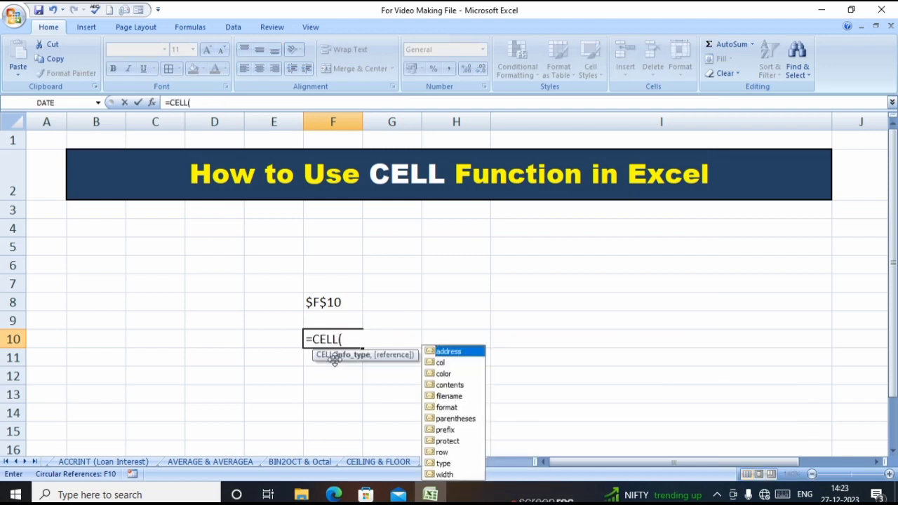
left_click(447, 397)
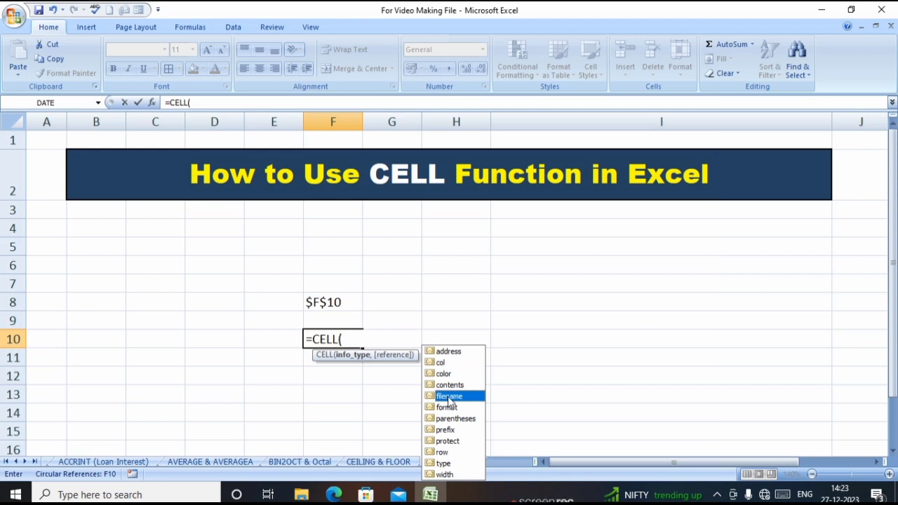
double_click(449, 397)
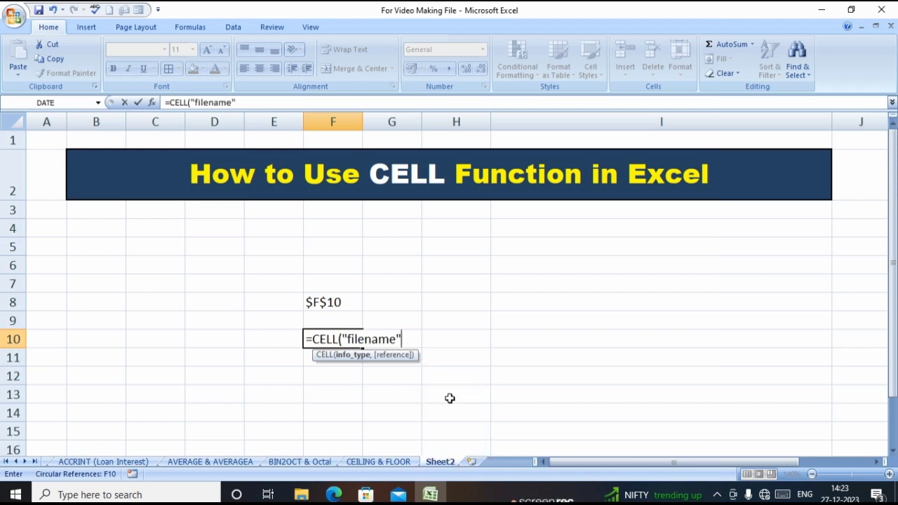
type(")")
key("Return")
left_click(319, 340)
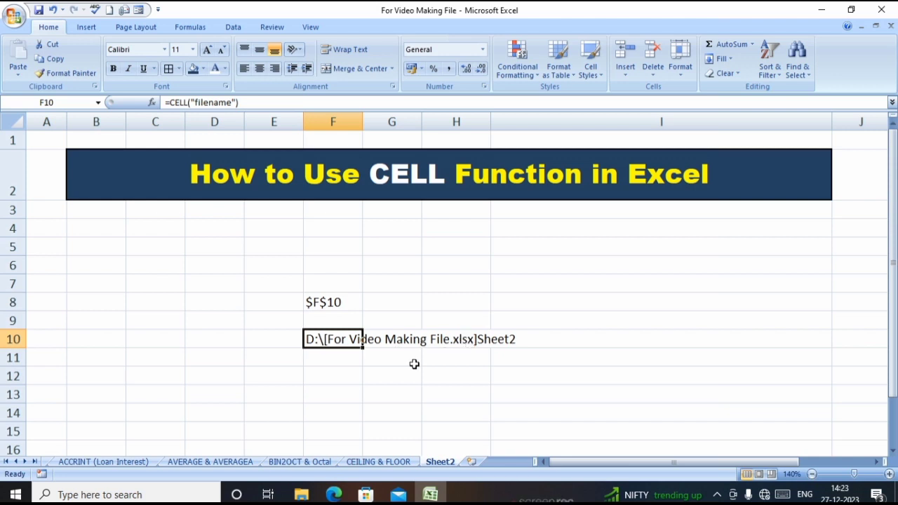
Enter the formula =CELL("row") in cell F12, choosing row as the info_type
left_click(342, 375)
type("=")
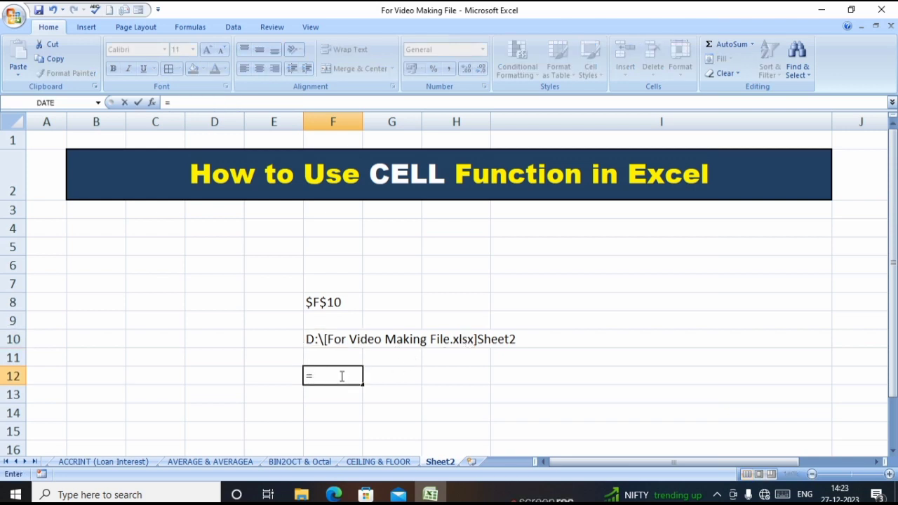
type("cell")
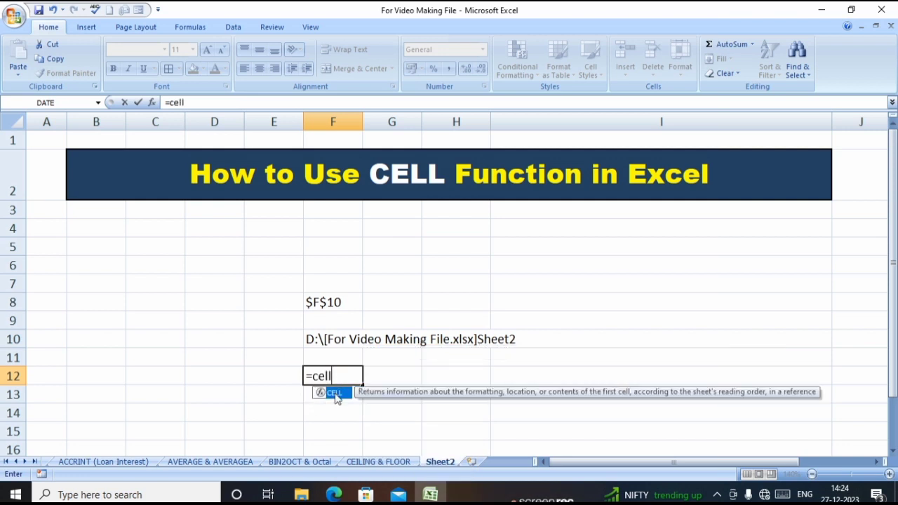
double_click(334, 393)
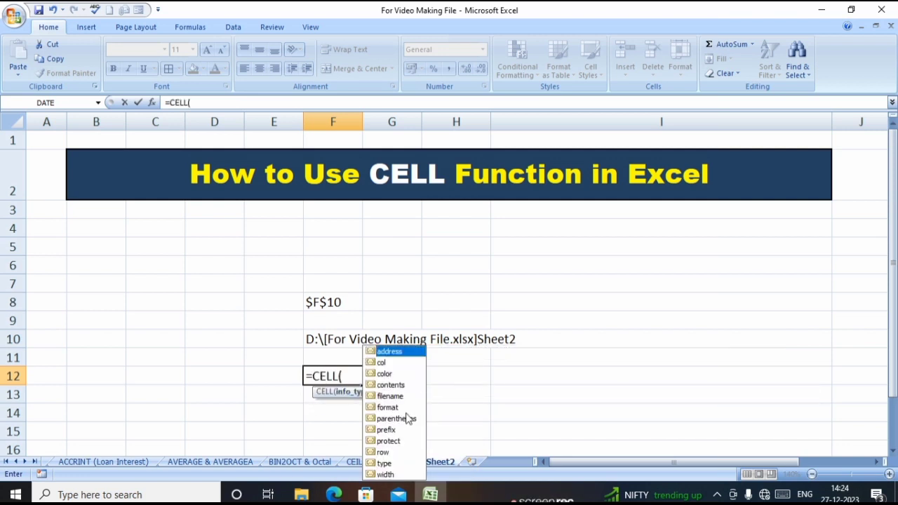
key("Down")
key("Down")
key("Down")
key("Down")
key("Down")
key("Down")
key("Down")
key("Down")
key("Down")
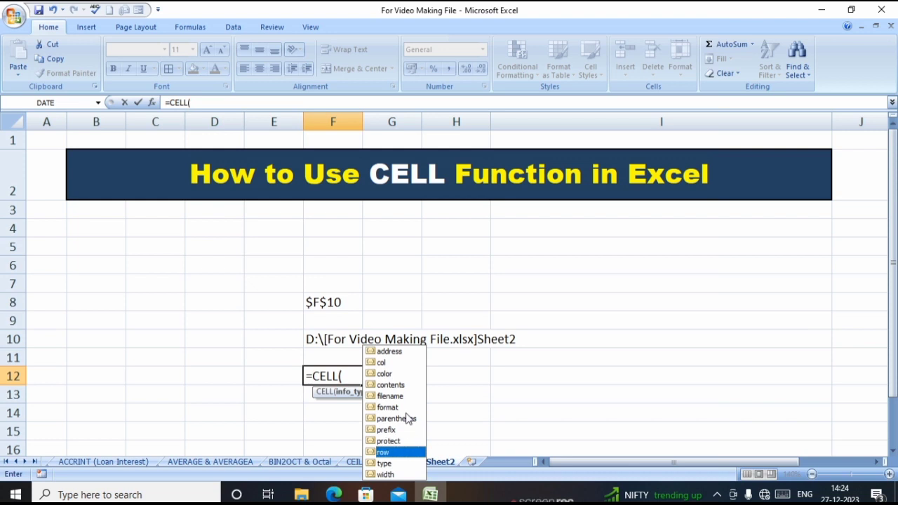
double_click(385, 452)
type(")")
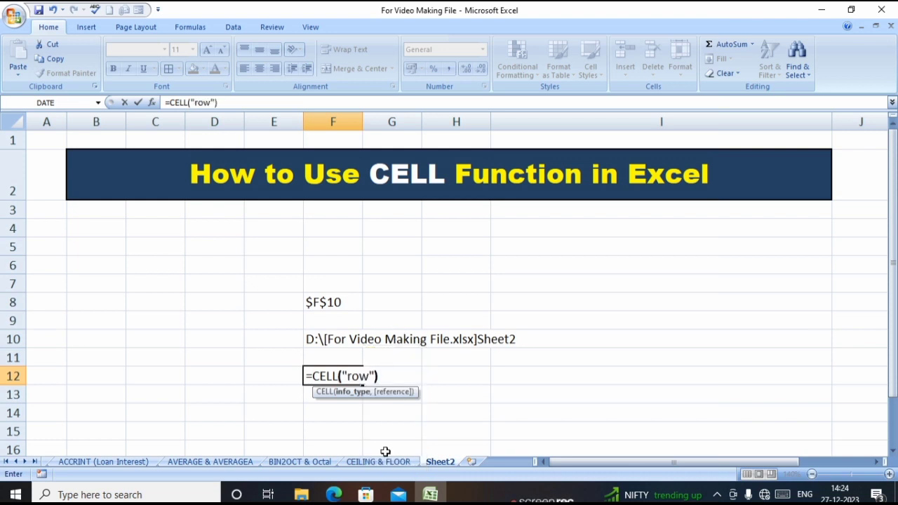
key("Return")
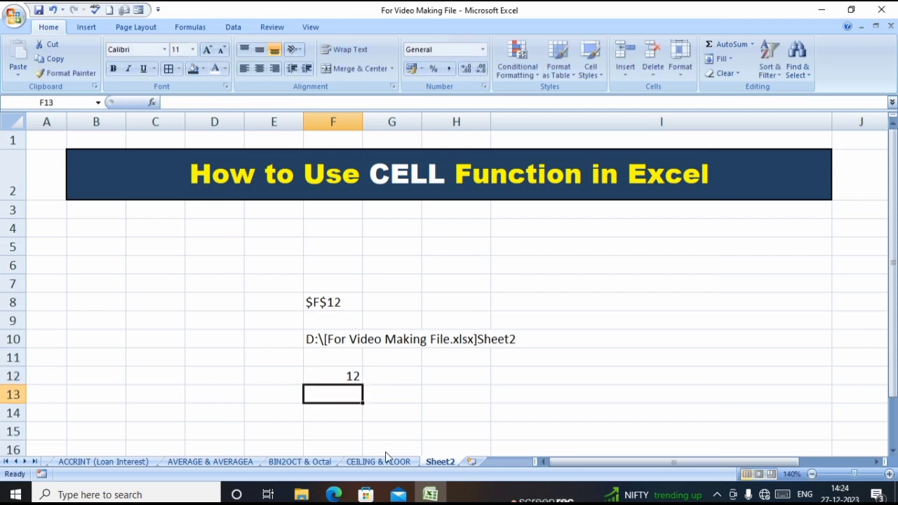
Check the row number formula in cell F12 by counting the rows down column F from row 1
left_click(352, 378)
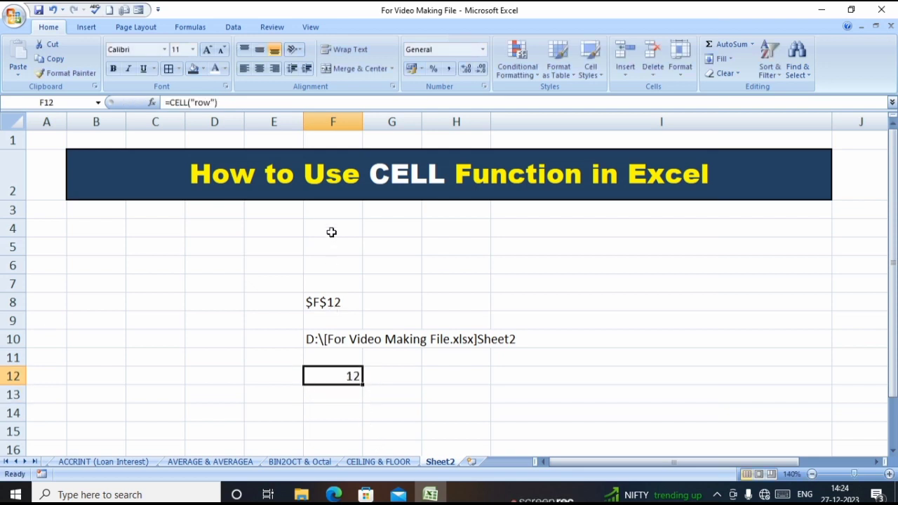
left_click(333, 139)
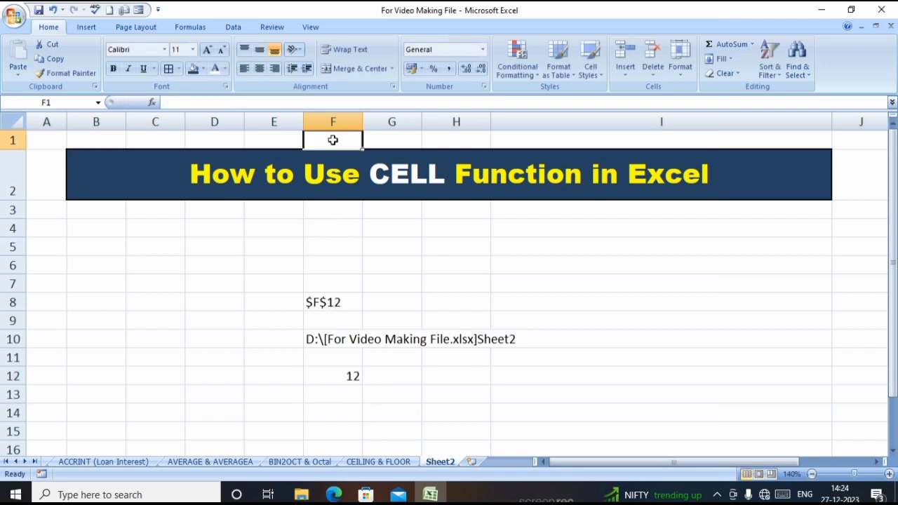
left_click(325, 163)
left_click(327, 213)
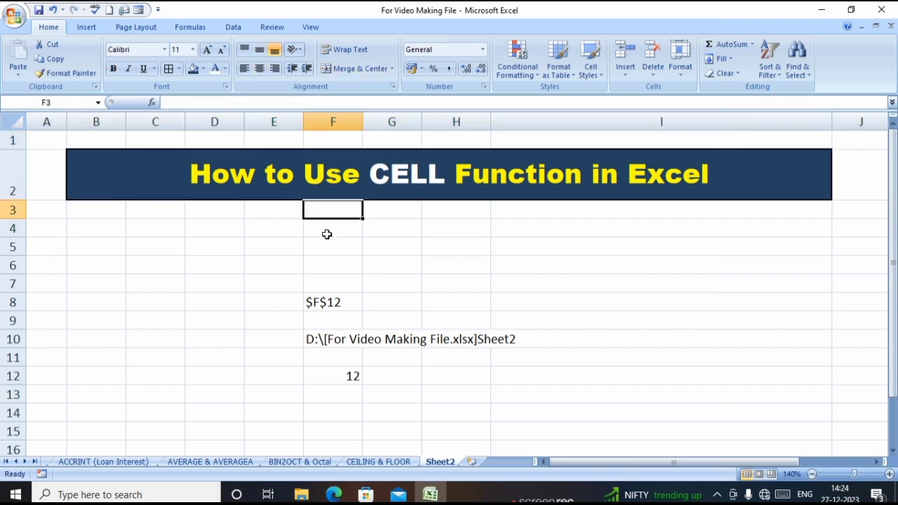
left_click(327, 230)
left_click(327, 248)
left_click(326, 267)
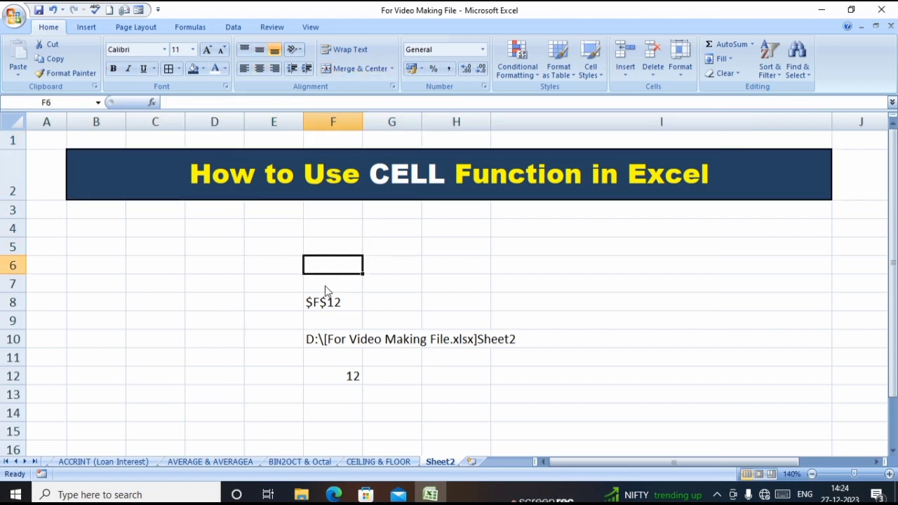
left_click(328, 285)
left_click(325, 302)
left_click(324, 319)
left_click(324, 335)
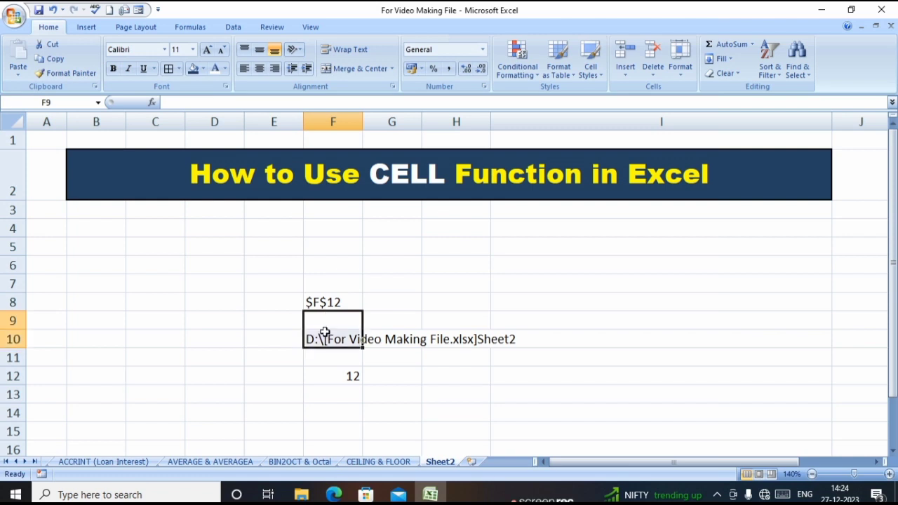
left_click(323, 357)
left_click(325, 379)
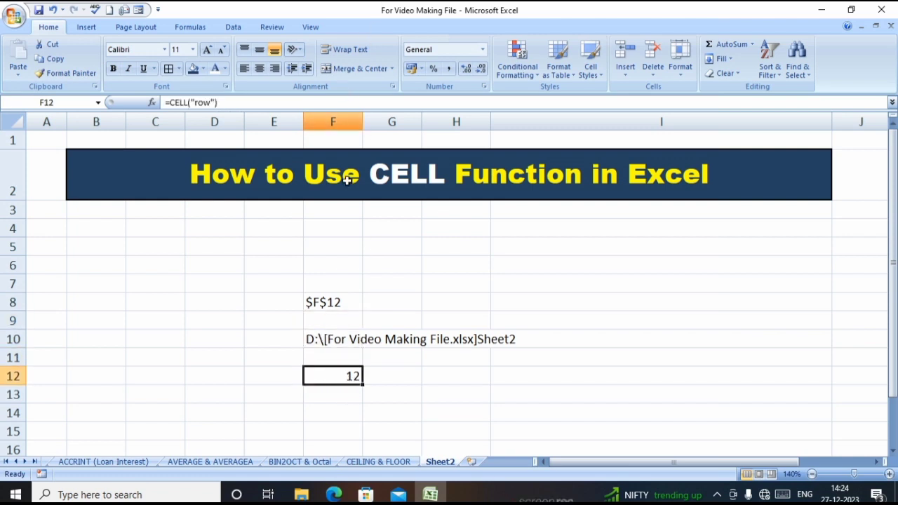
Enter the formula =CELL("width") in cell F13, choosing width as the info_type, and select the cell to check it
left_click(348, 395)
type("=")
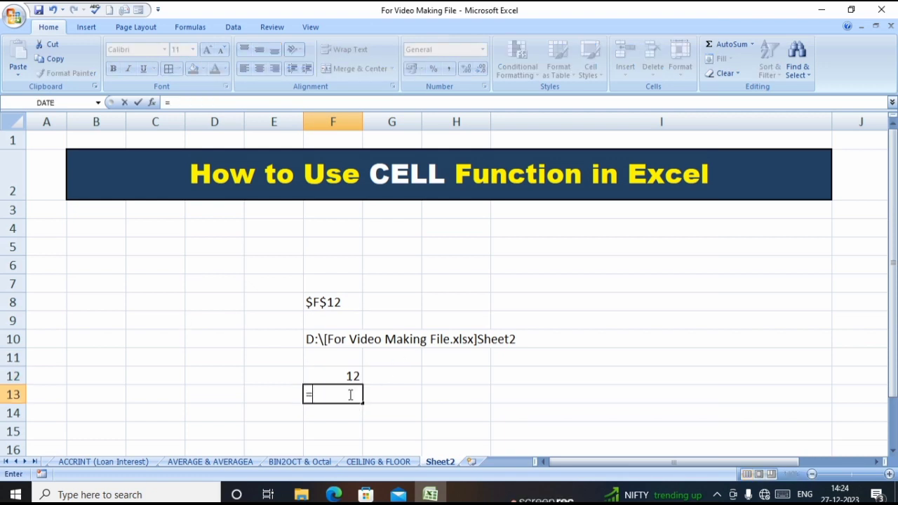
type("cell")
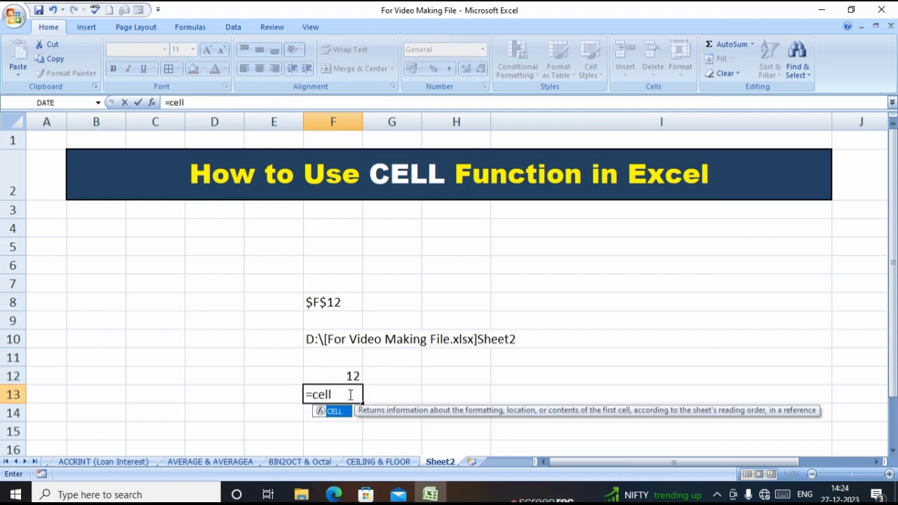
double_click(335, 415)
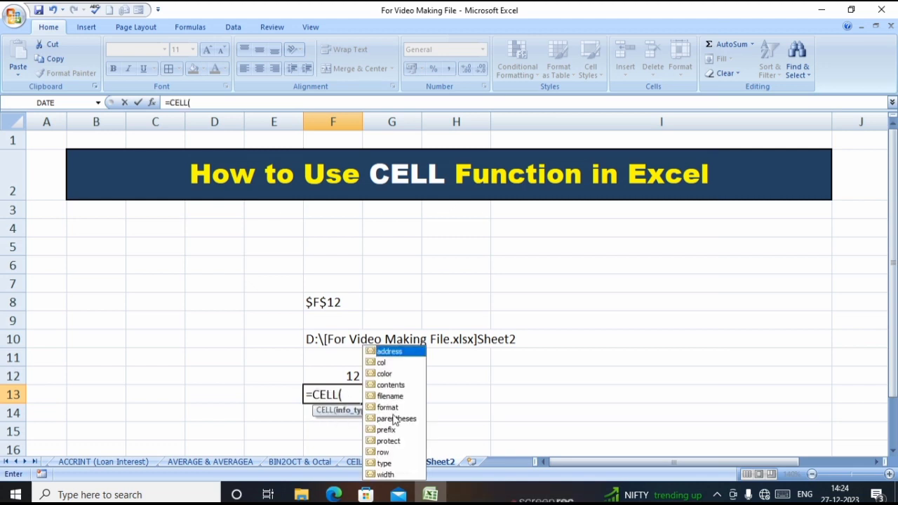
key("Down")
key("Down")
key("Down")
key("Down")
key("Down")
key("Down")
key("Down")
key("Down")
key("Down")
key("Down")
key("Down")
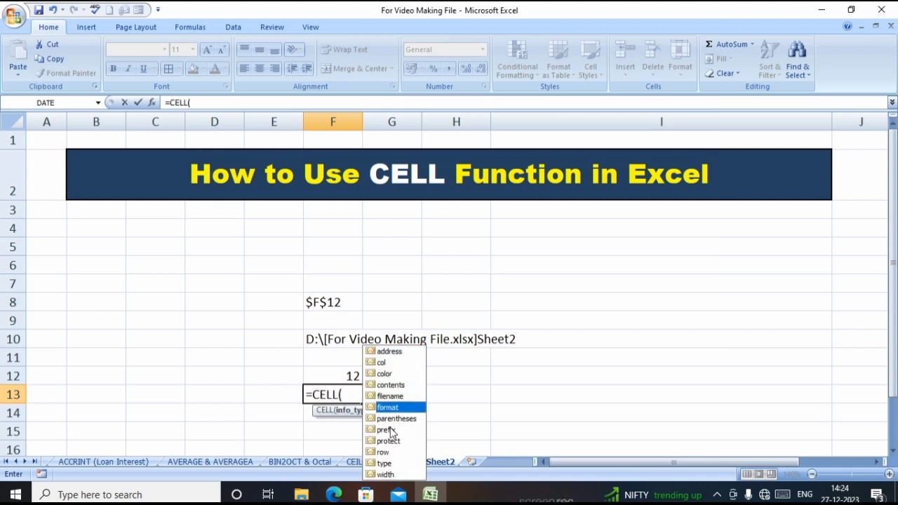
key("Up")
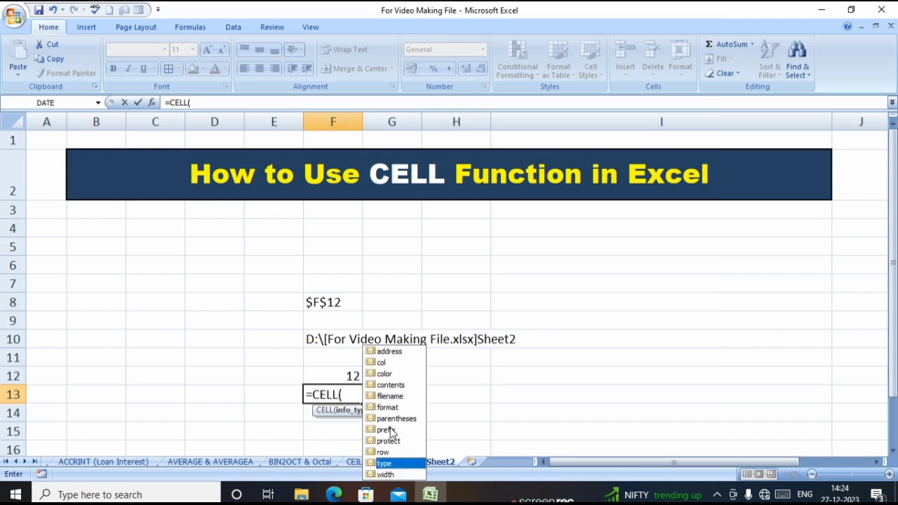
key("Down")
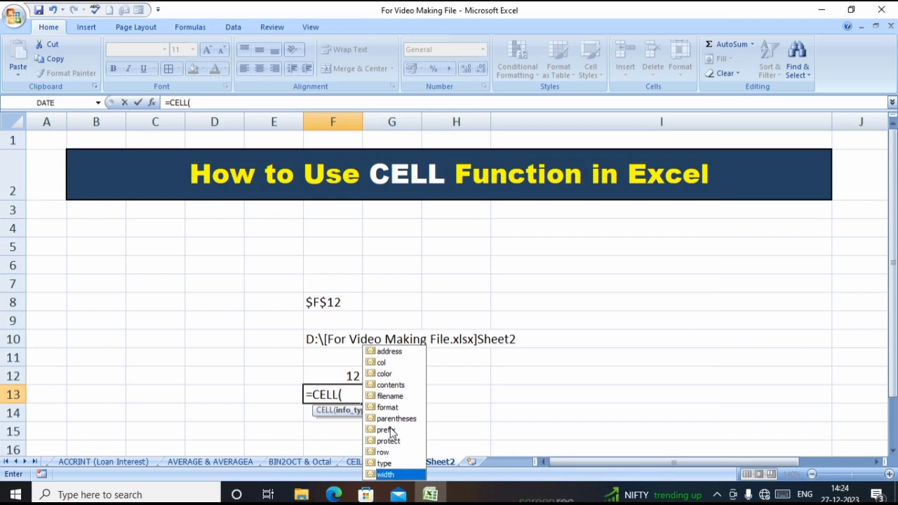
double_click(386, 475)
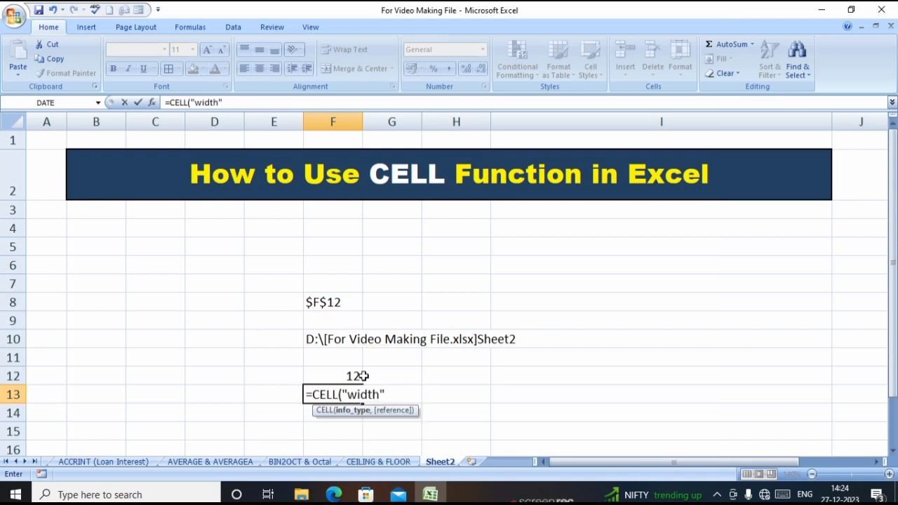
type(")")
key("Return")
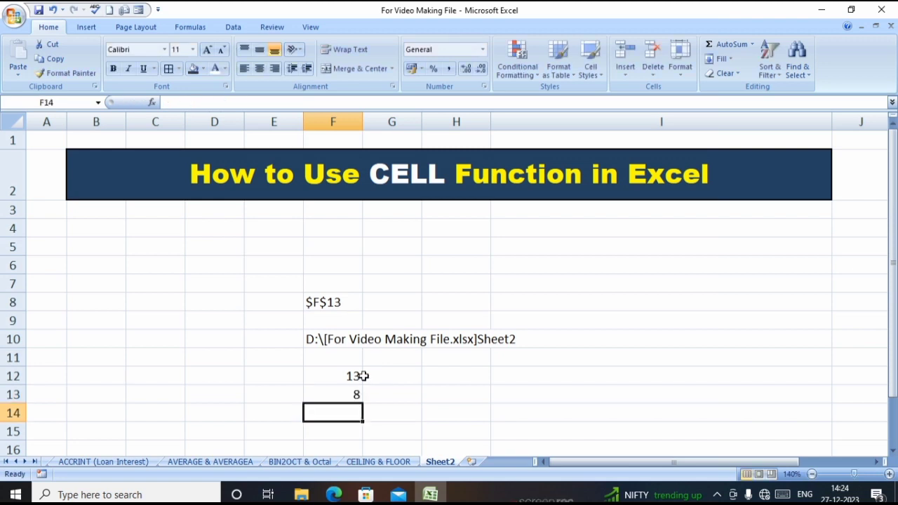
left_click(355, 392)
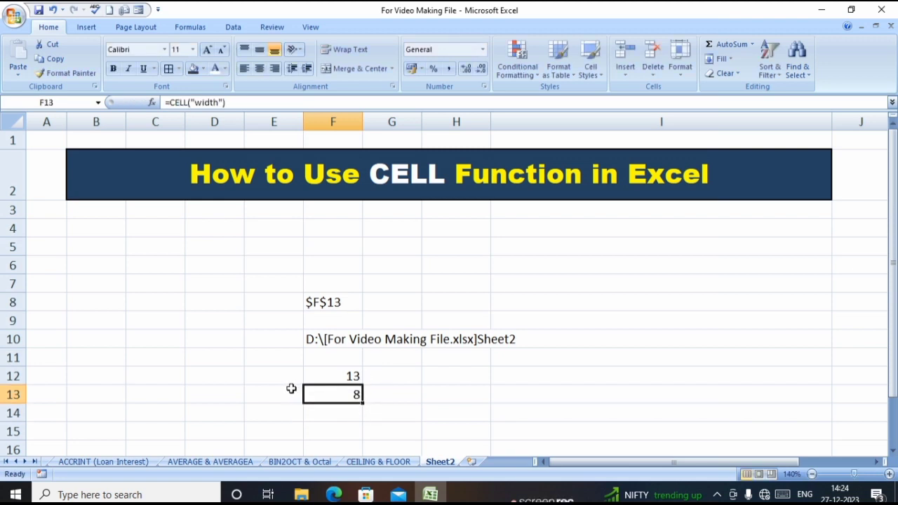
Make row 13 slightly taller, keeping a cell of that row selected
left_click(242, 395)
left_click(261, 387)
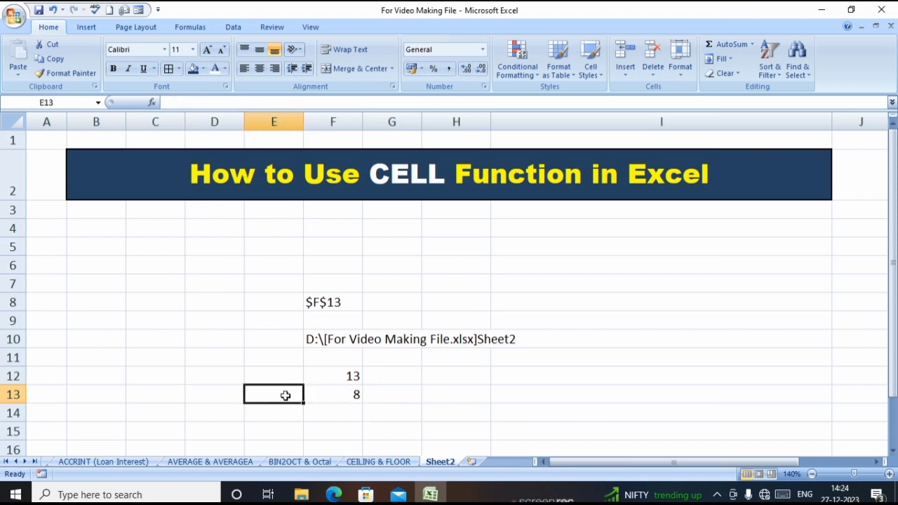
left_click_drag(19, 403, 19, 415)
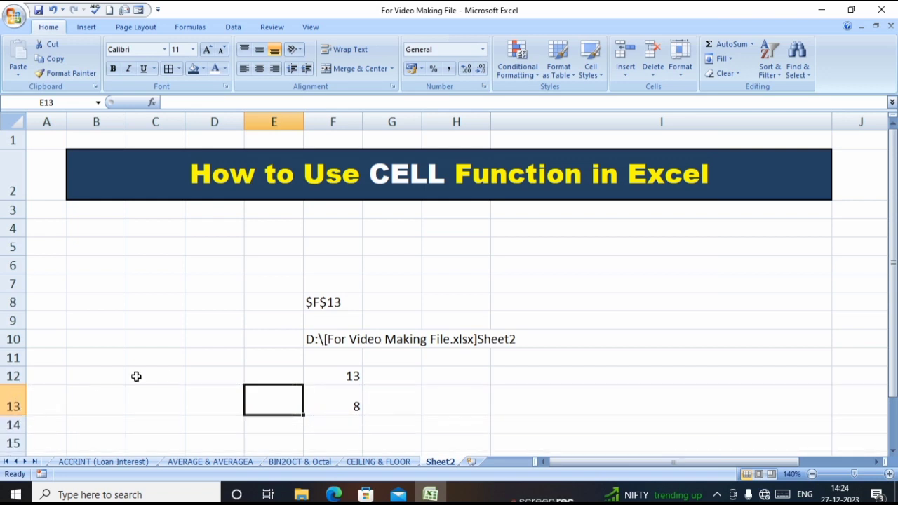
Clear the width formula from cell F13
left_click(340, 429)
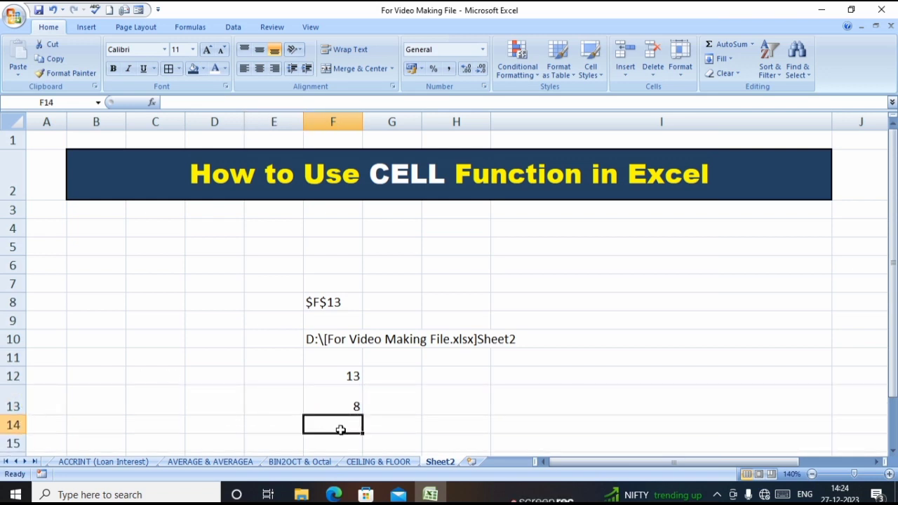
key("Up")
key("Delete")
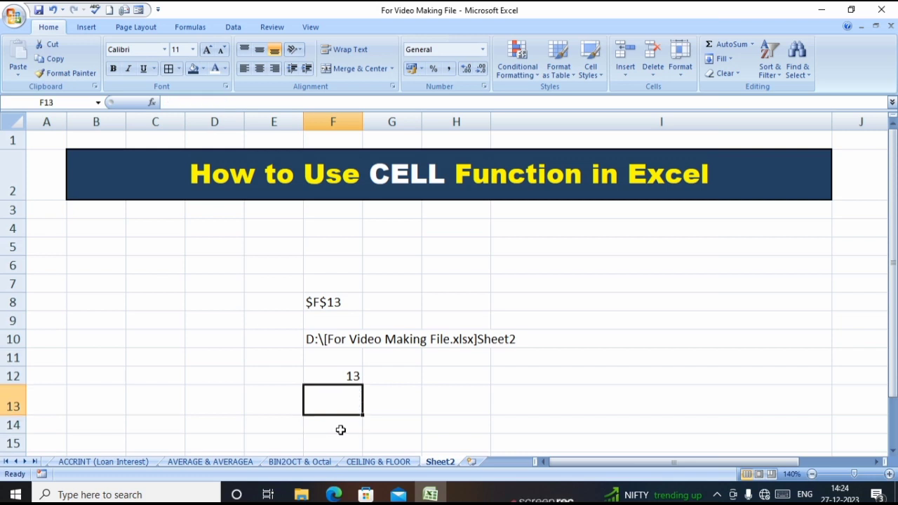
Enter the formula =CELL("width",E13) in cell F14, and check it against the referenced cell E13
key("Left")
key("Down")
key("Right")
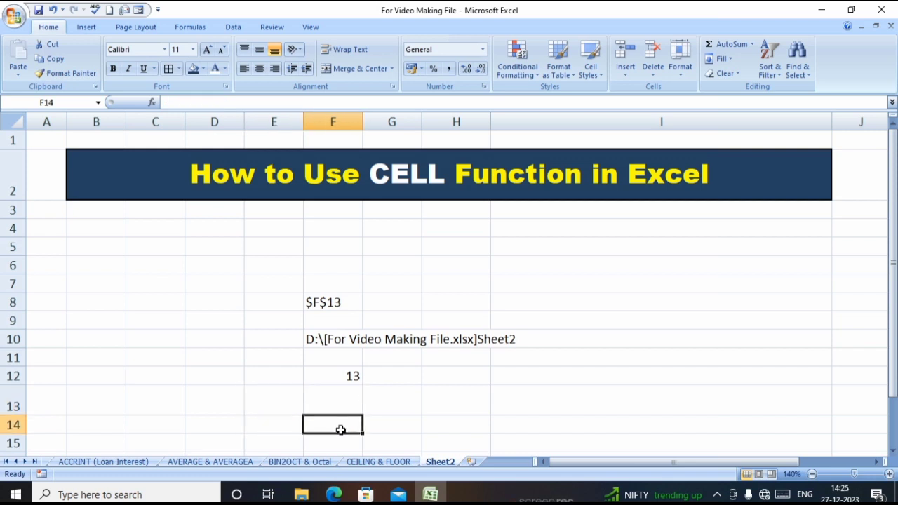
type("=")
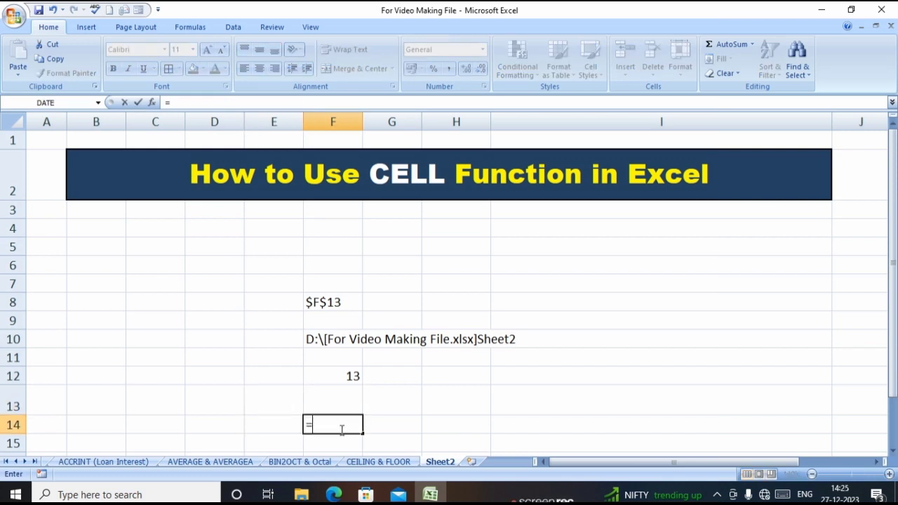
type("cel")
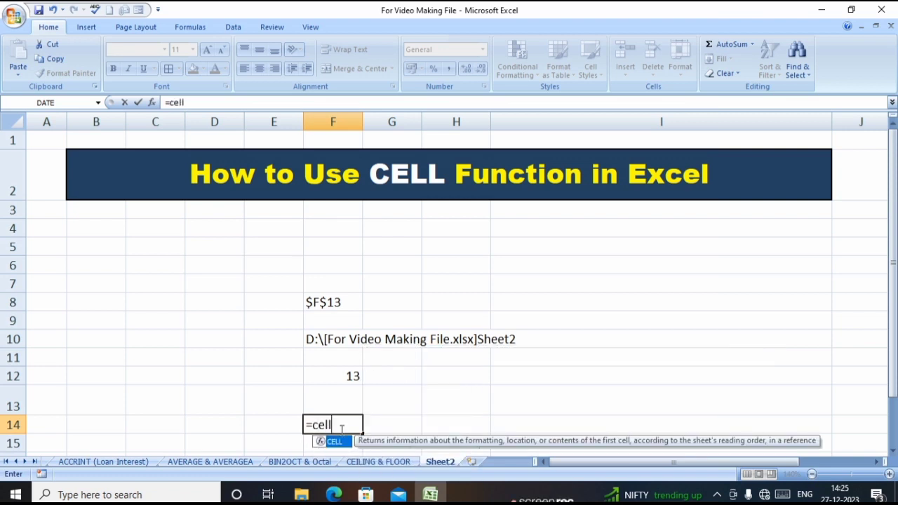
type("l")
double_click(336, 441)
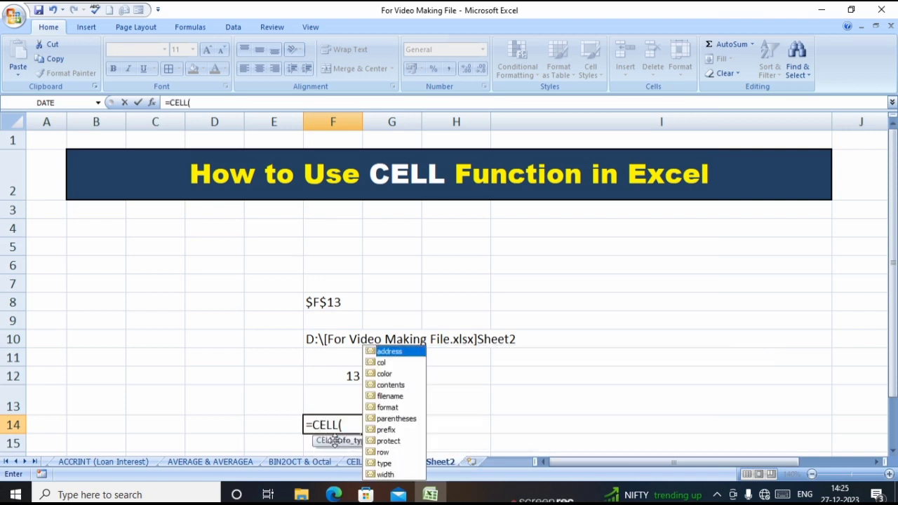
left_click(395, 475)
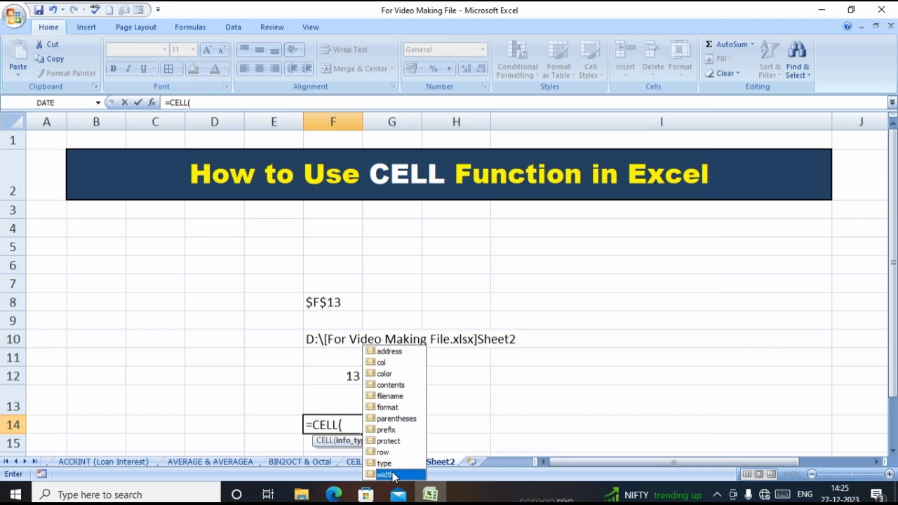
double_click(385, 475)
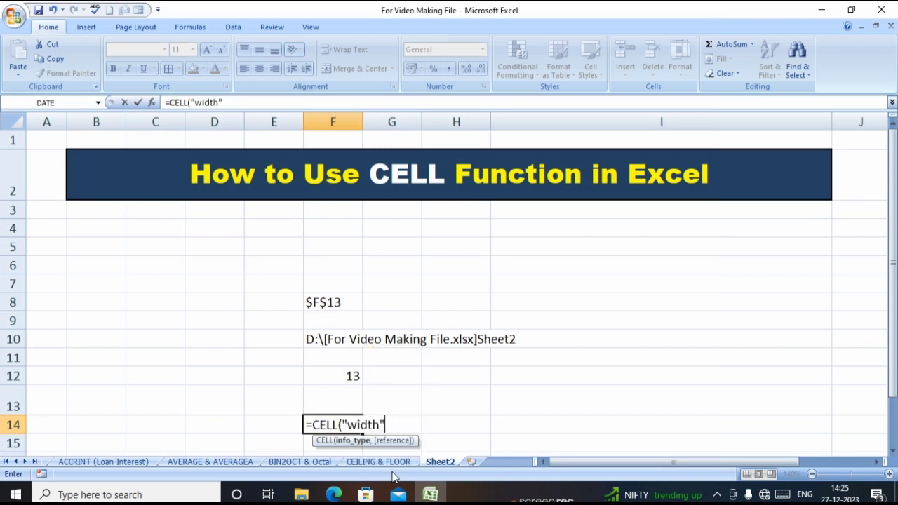
type(",")
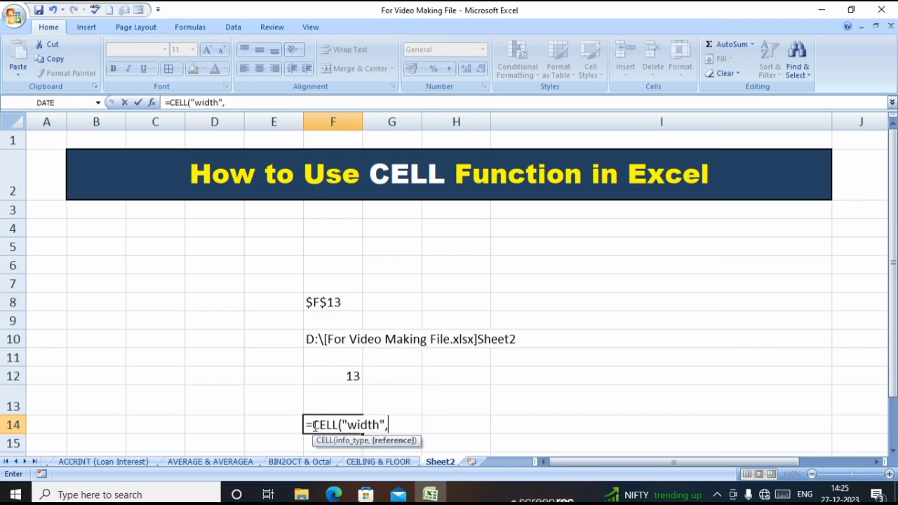
left_click(271, 397)
type(")")
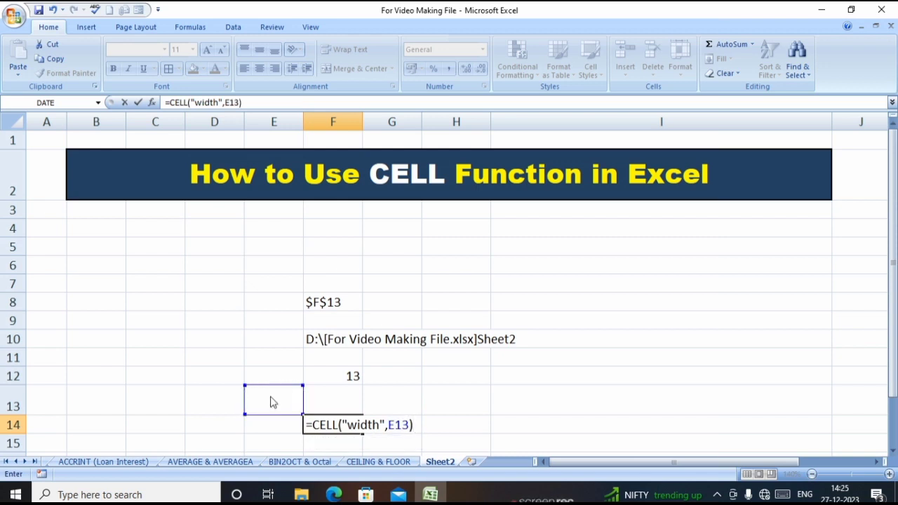
key("Return")
left_click(352, 425)
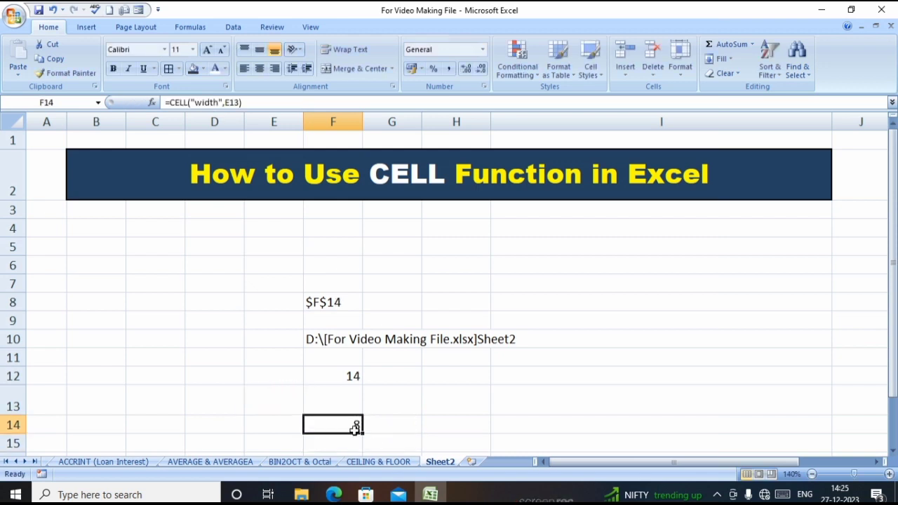
left_click(267, 398)
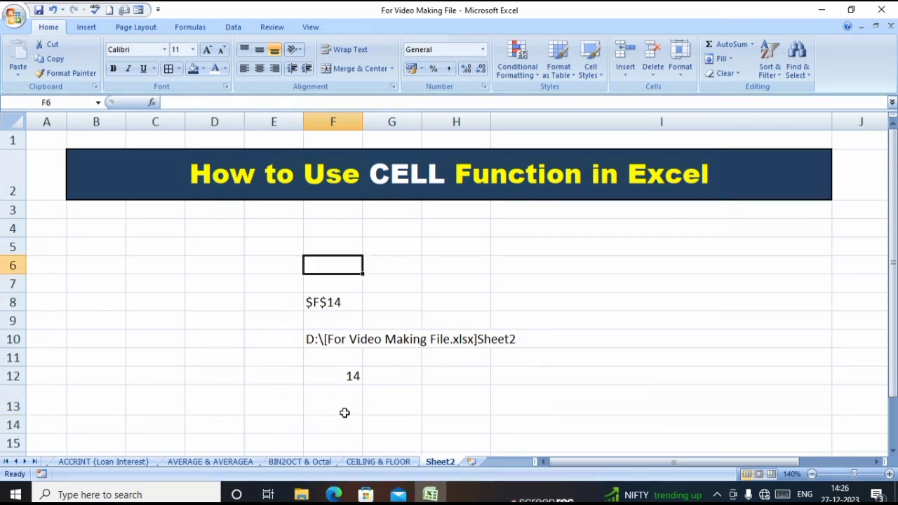
left_click(327, 402)
left_click(309, 374)
left_click(327, 410)
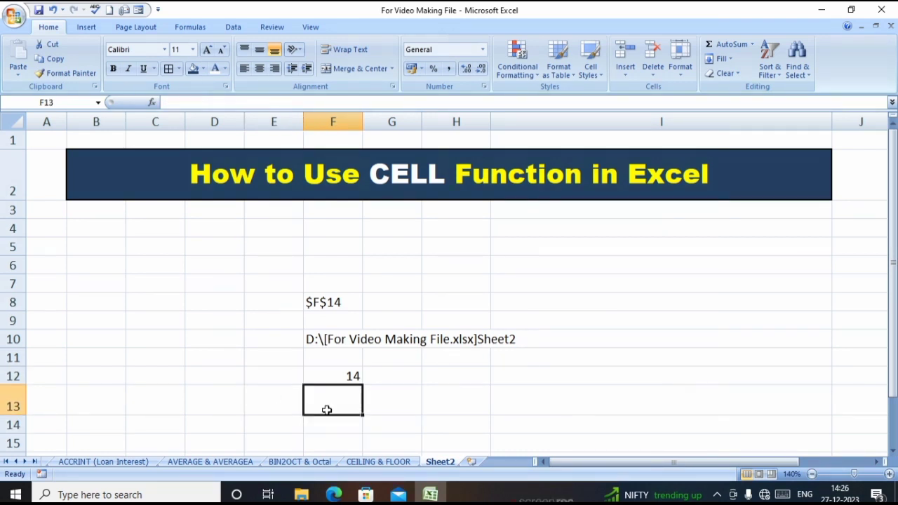
left_click(258, 388)
left_click(395, 392)
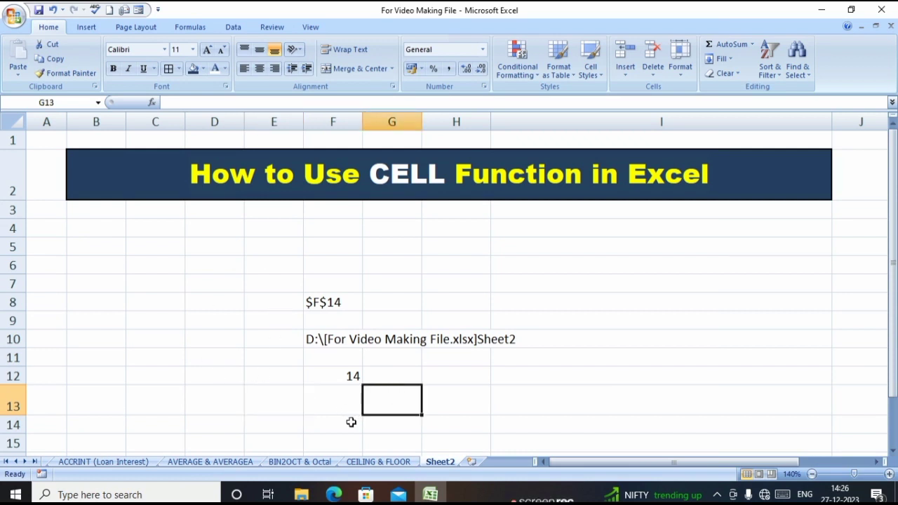
left_click(350, 421)
left_click(392, 395)
left_click(433, 409)
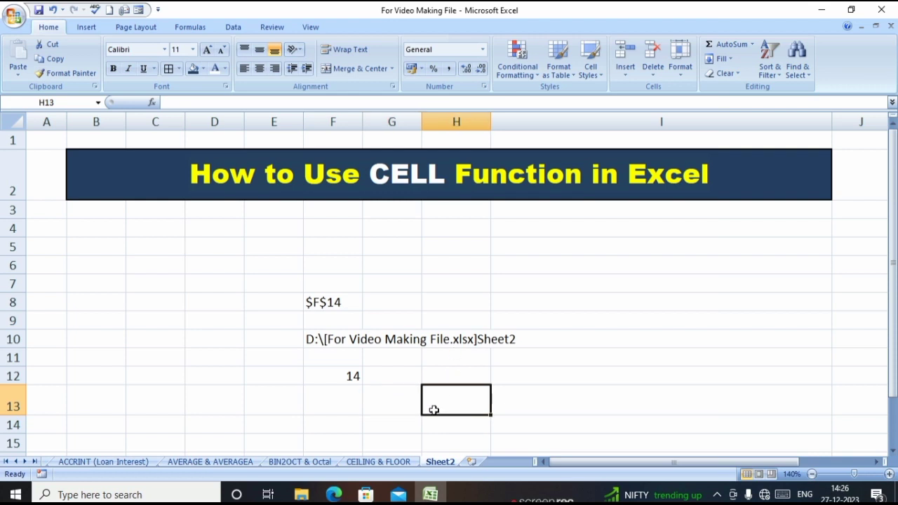
Start a CELL function formula in cell G13 up to its info_type argument
left_click(397, 402)
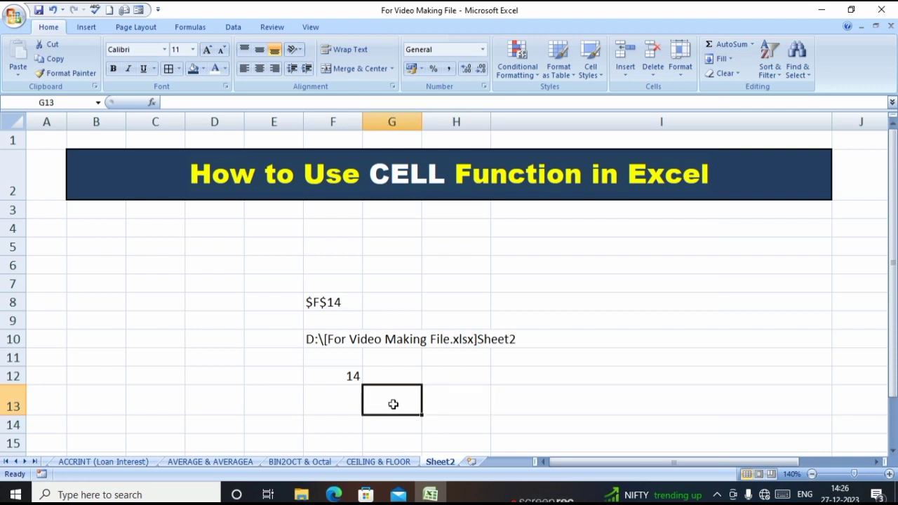
type("=cel")
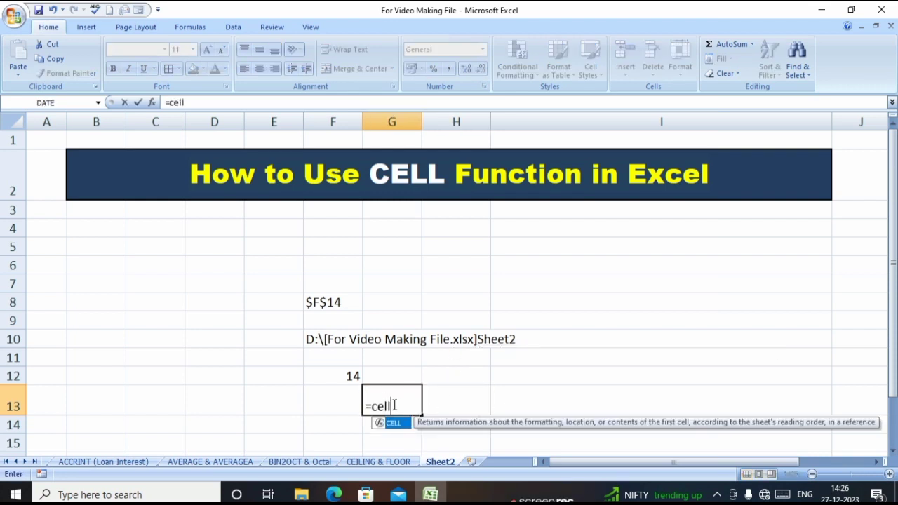
type("l")
double_click(395, 424)
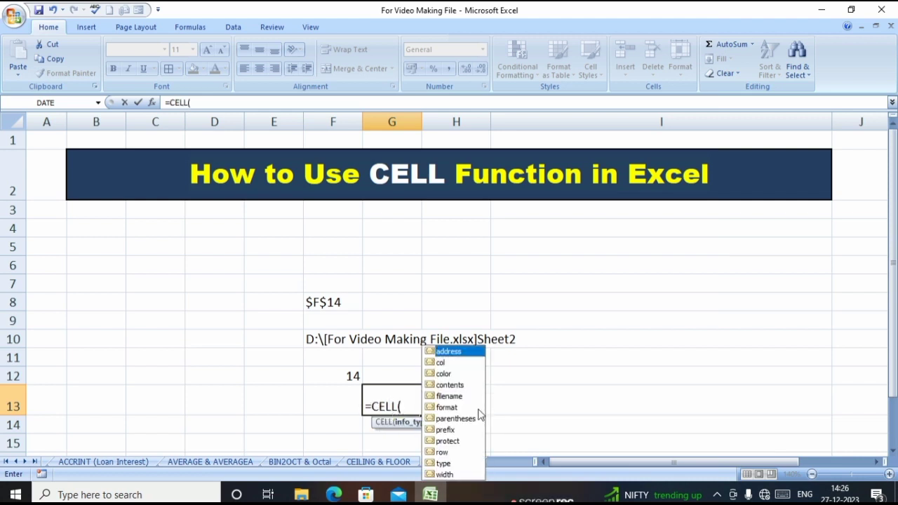
Look through the available info_type options of the CELL function, from address down to width
key("Down")
key("Down")
key("Down")
key("Down")
key("Down")
key("Down")
key("Down")
key("Down")
key("Down")
key("Down")
key("Down")
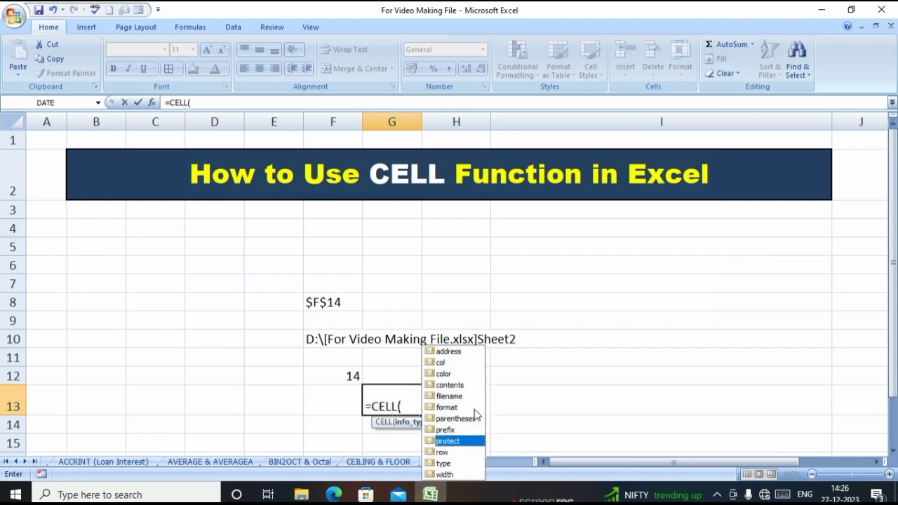
key("Up")
key("Up")
key("Up")
key("Up")
key("Up")
key("Up")
key("Up")
key("Up")
key("Up")
key("Up")
key("Up")
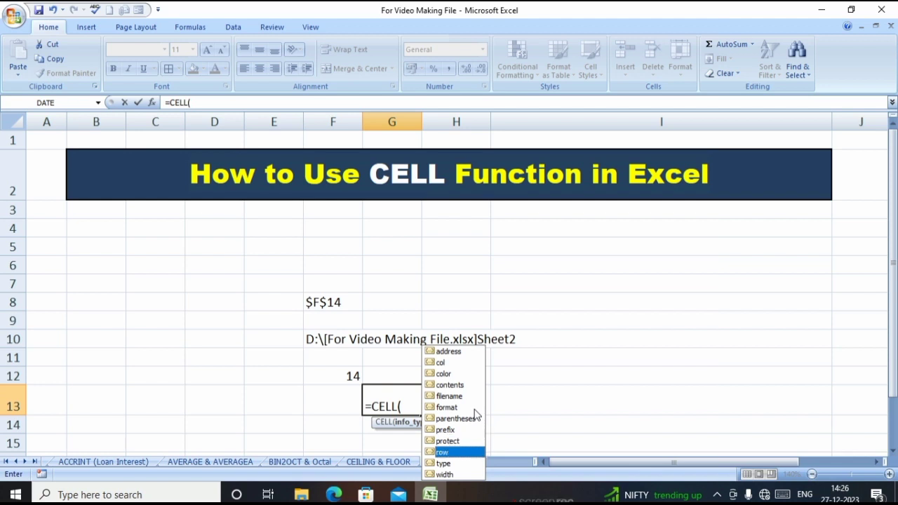
key("Down")
key("Down")
key("Down")
key("Down")
key("Down")
key("Down")
key("Down")
key("Down")
key("Down")
key("Down")
key("Down")
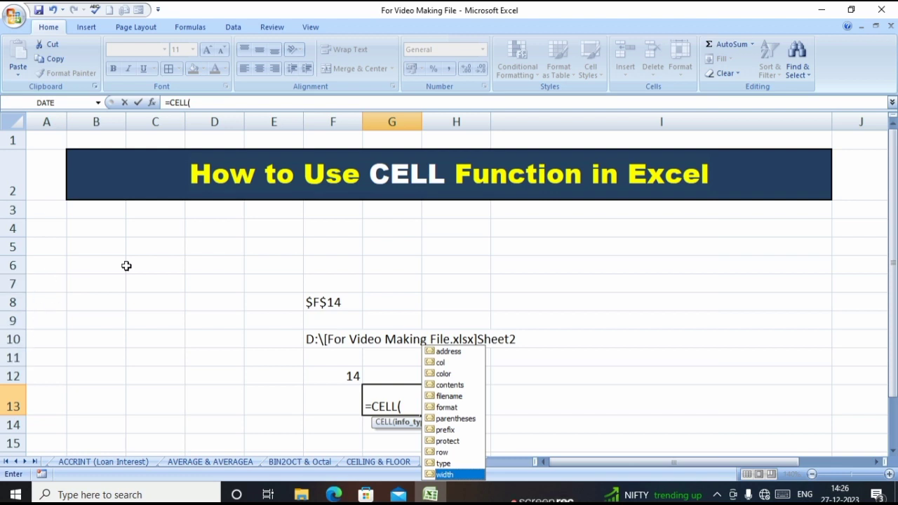
left_click(448, 363)
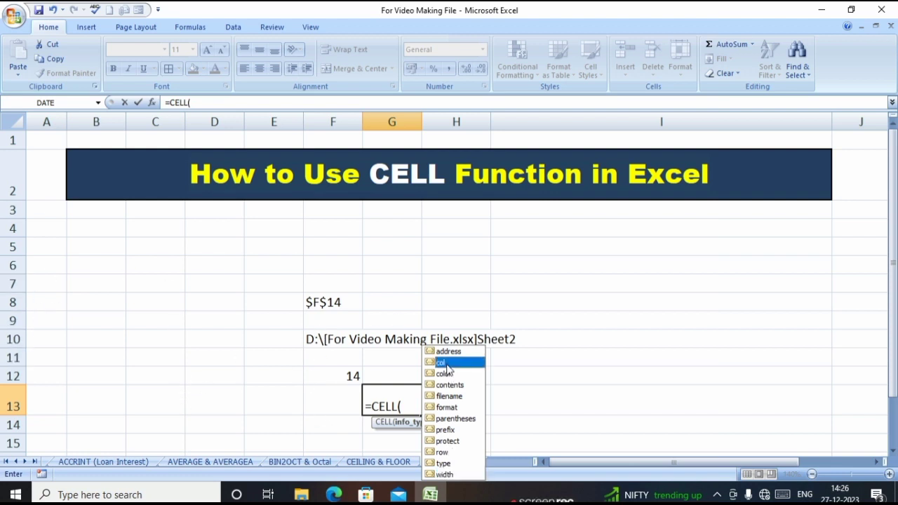
Complete the formula in cell G13 as =CELL("row") and select the cell to check it
left_click(447, 453)
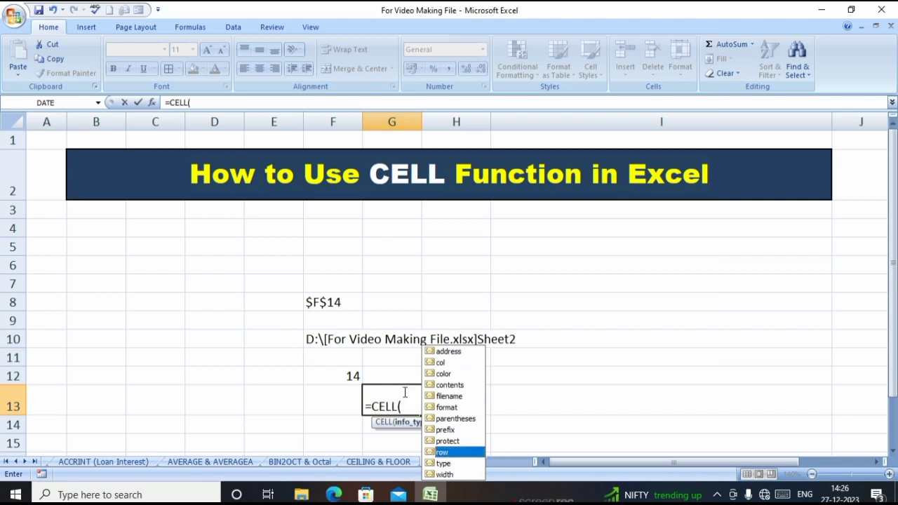
double_click(440, 453)
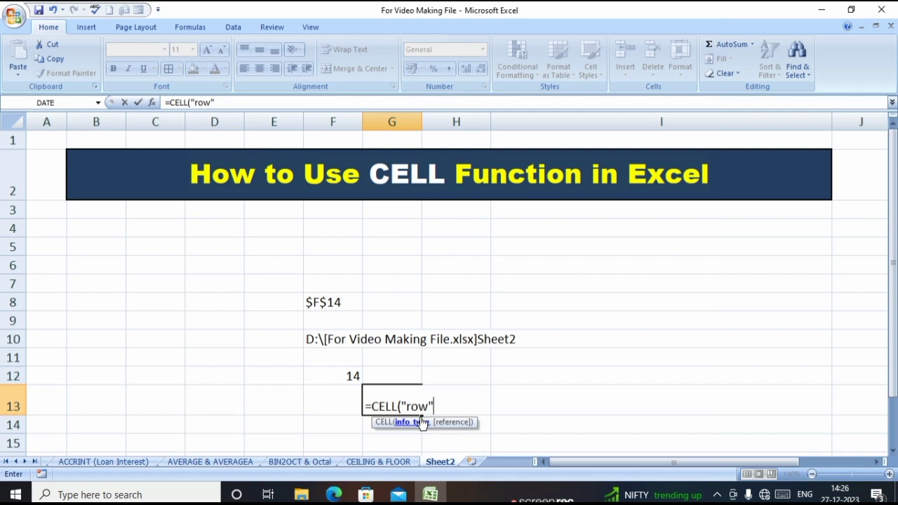
key("Return")
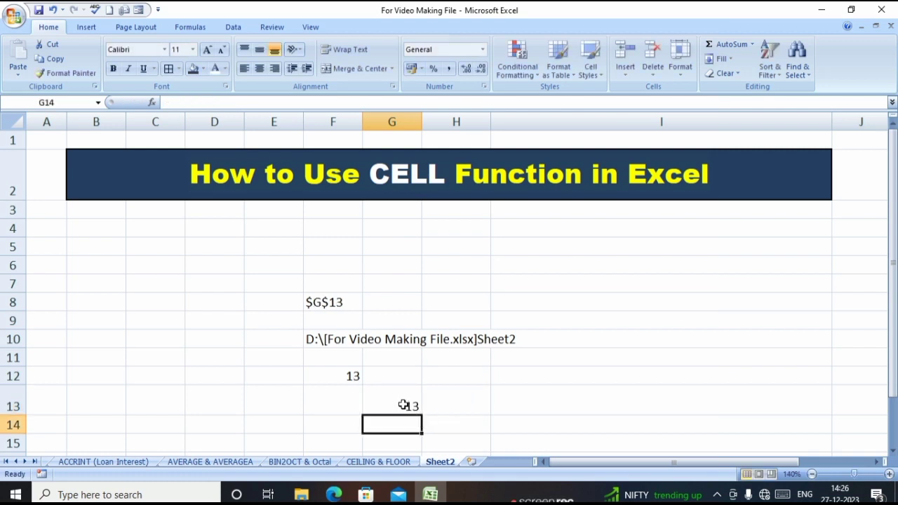
left_click(407, 406)
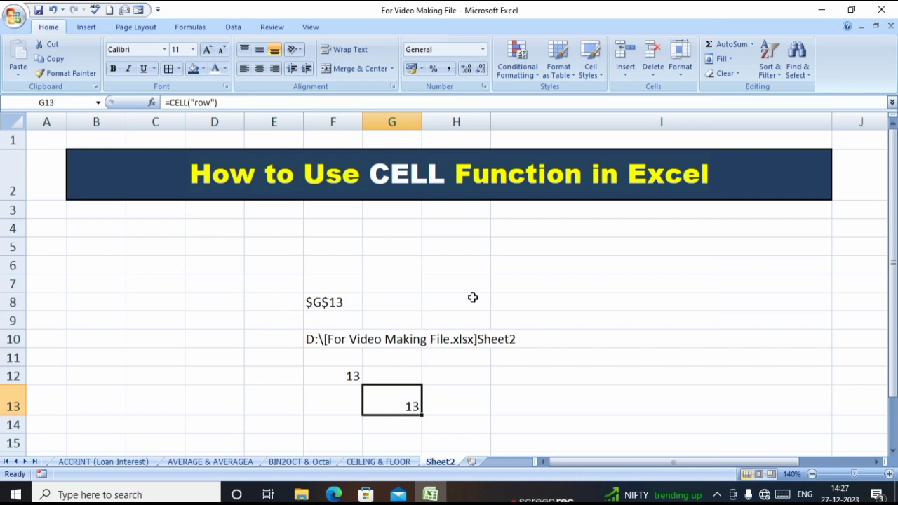
left_click(438, 366)
left_click(383, 390)
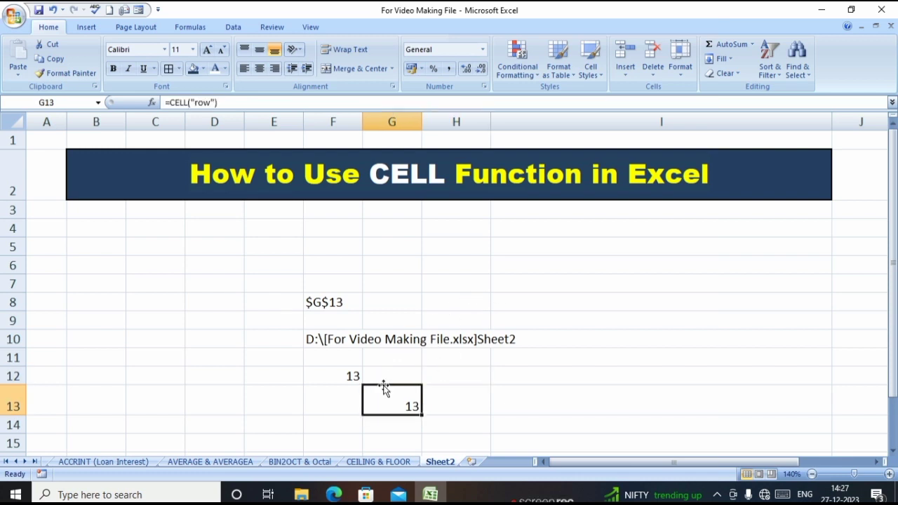
left_click(523, 296)
left_click(327, 339)
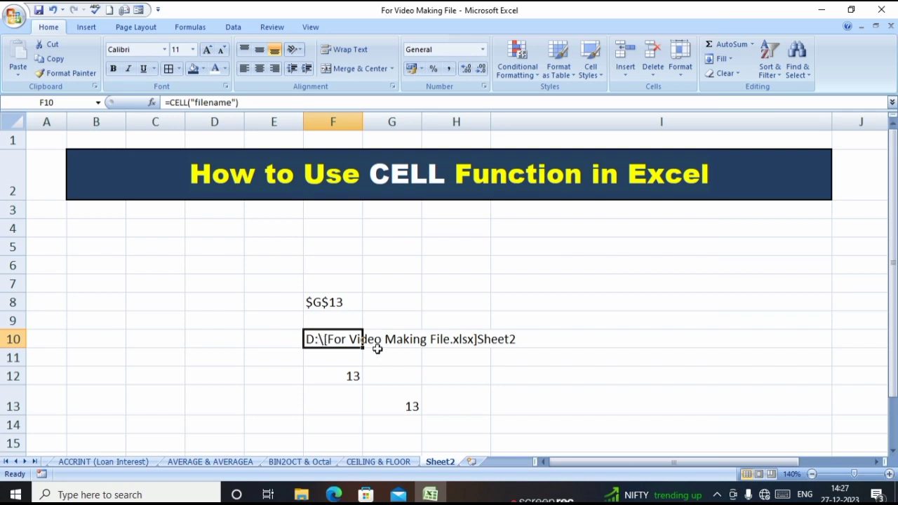
left_click(403, 371)
left_click(477, 388)
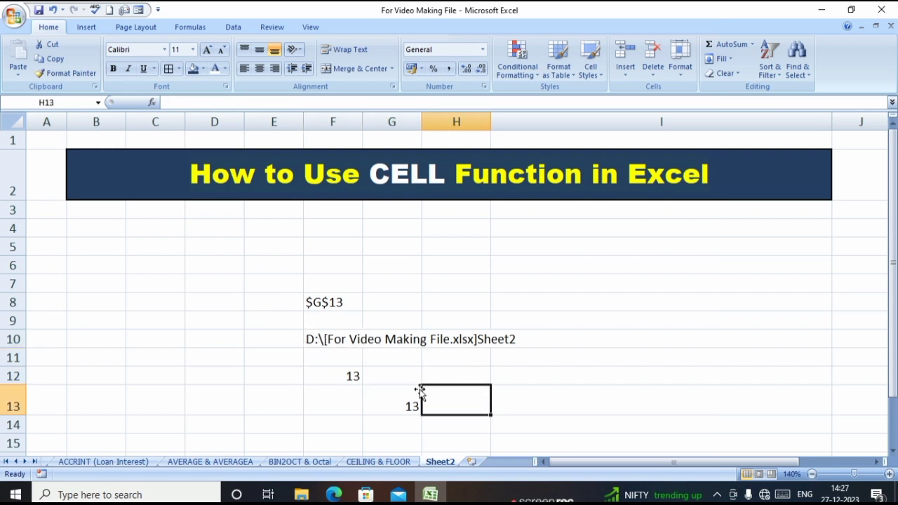